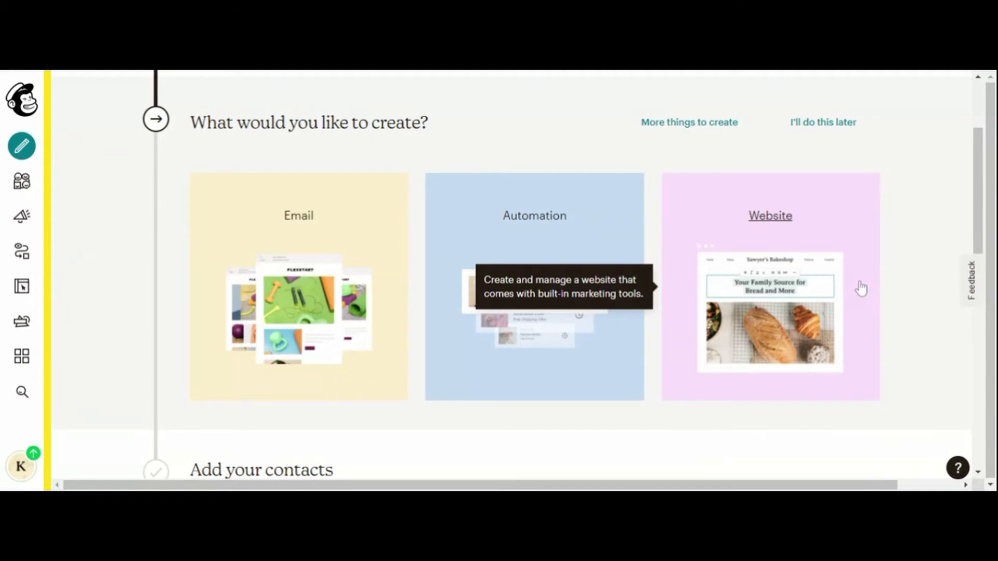
# - Review the creation options on the account's home page and start creating an email
pyautogui.scroll(-4, 779, 303)
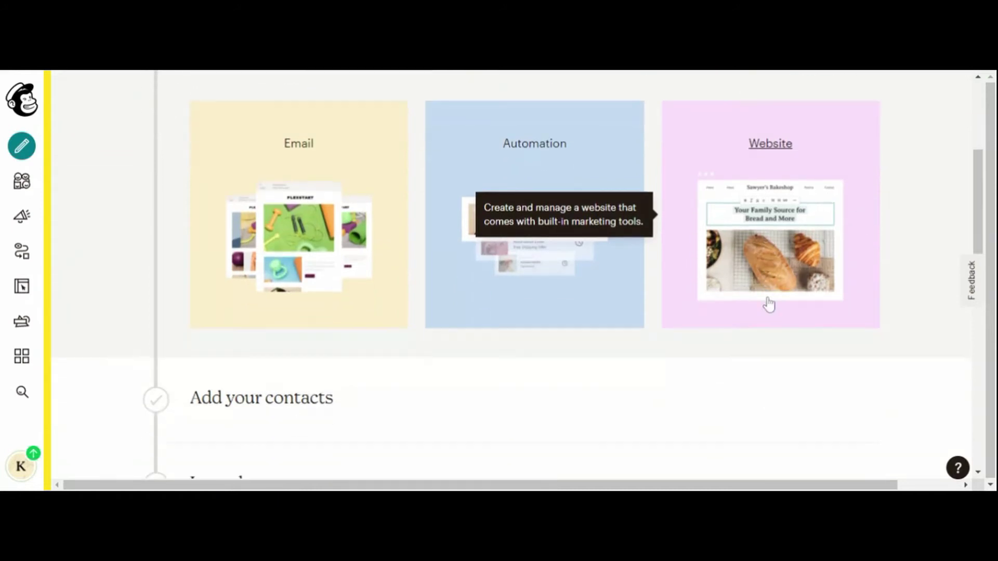
pyautogui.scroll(1, 767, 303)
pyautogui.scroll(-3, 769, 303)
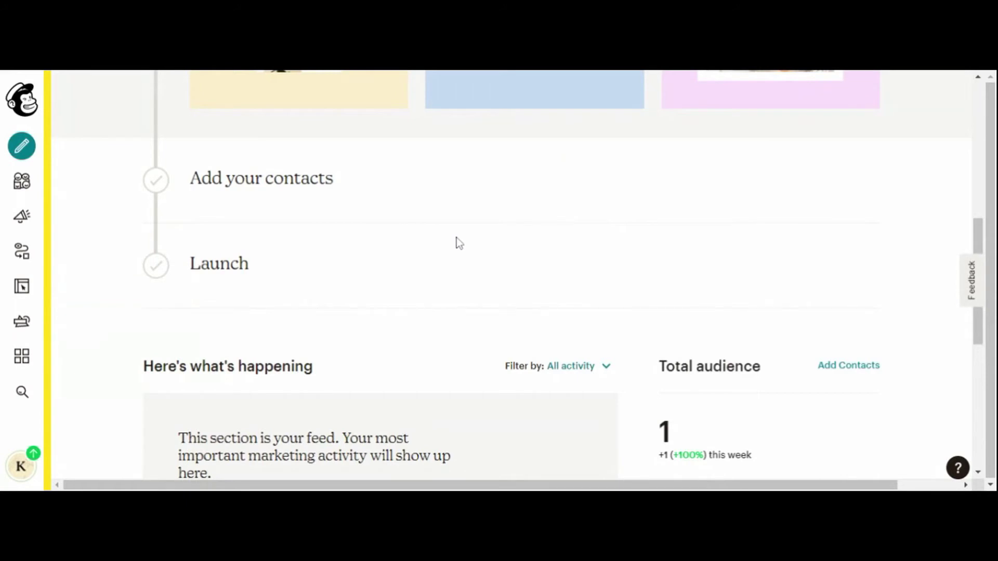
pyautogui.scroll(6, 456, 241)
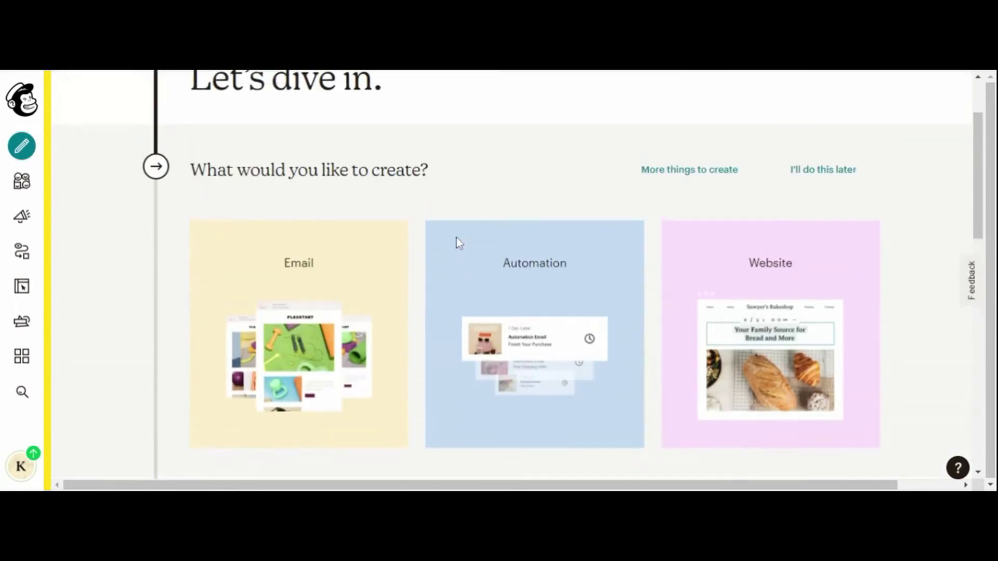
pyautogui.scroll(2, 458, 239)
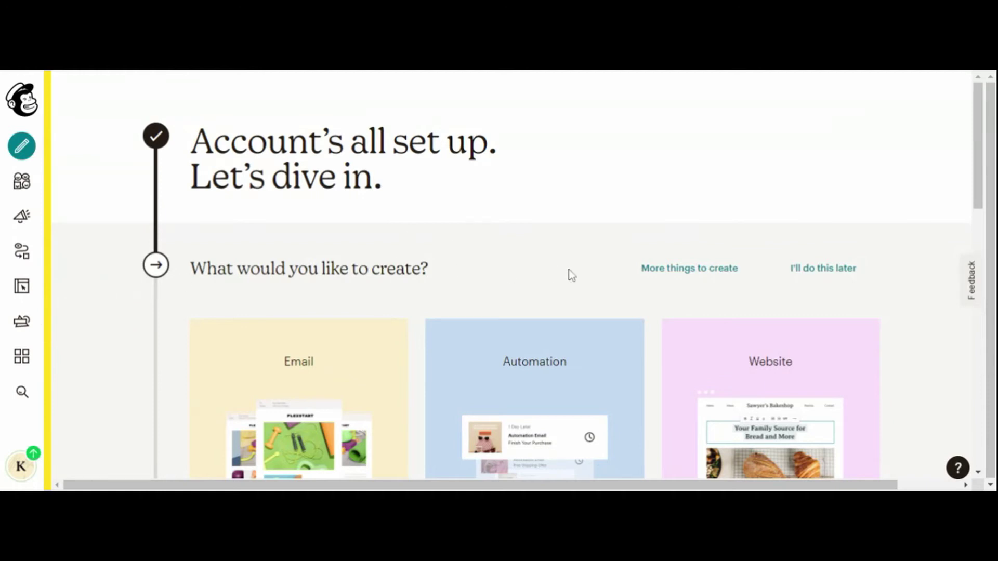
pyautogui.scroll(-3, 568, 270)
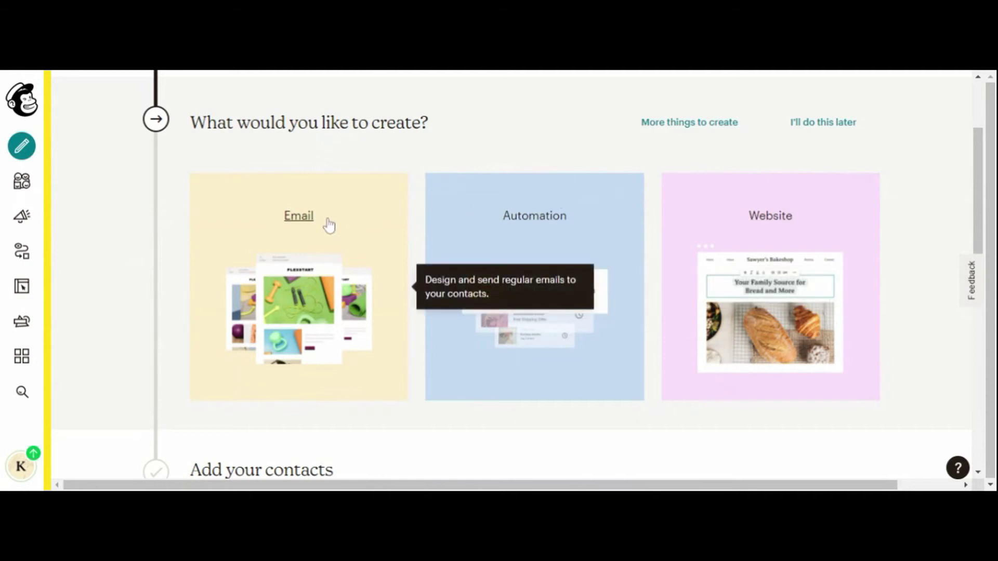
pyautogui.click(308, 223)
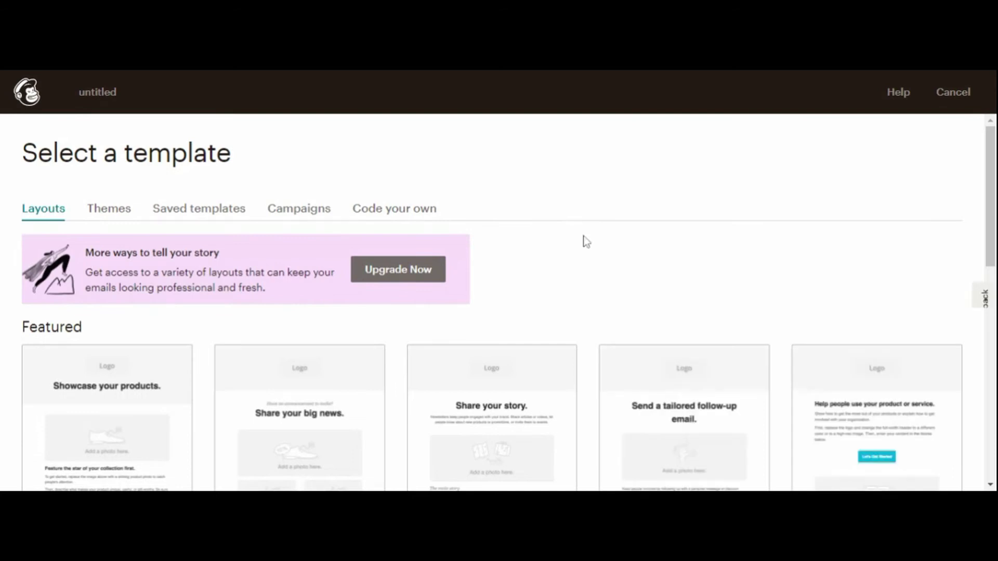
# - Look through the Featured and Basic email layouts and check which templates can be used on the current plan
pyautogui.scroll(-4, 586, 242)
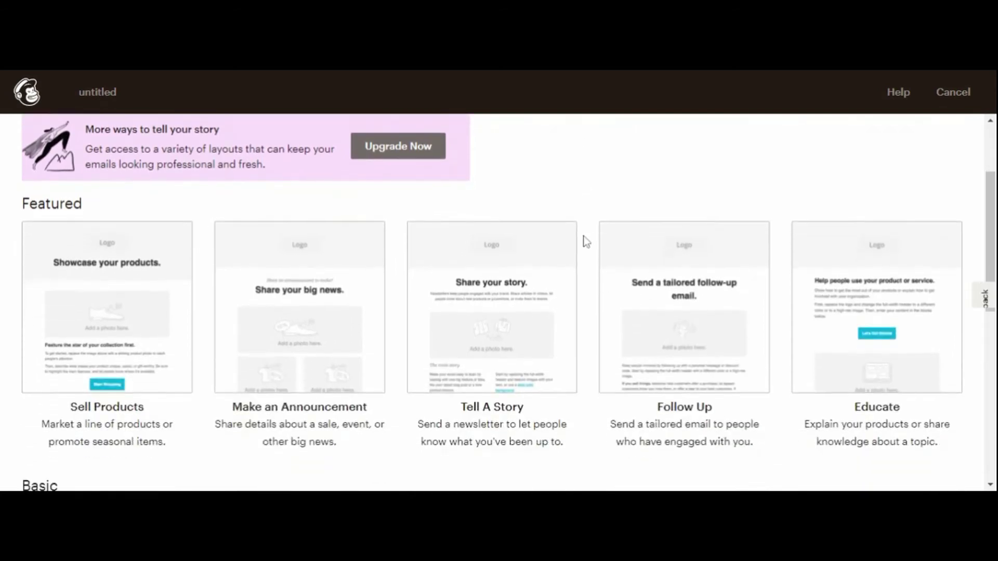
pyautogui.scroll(-4, 586, 241)
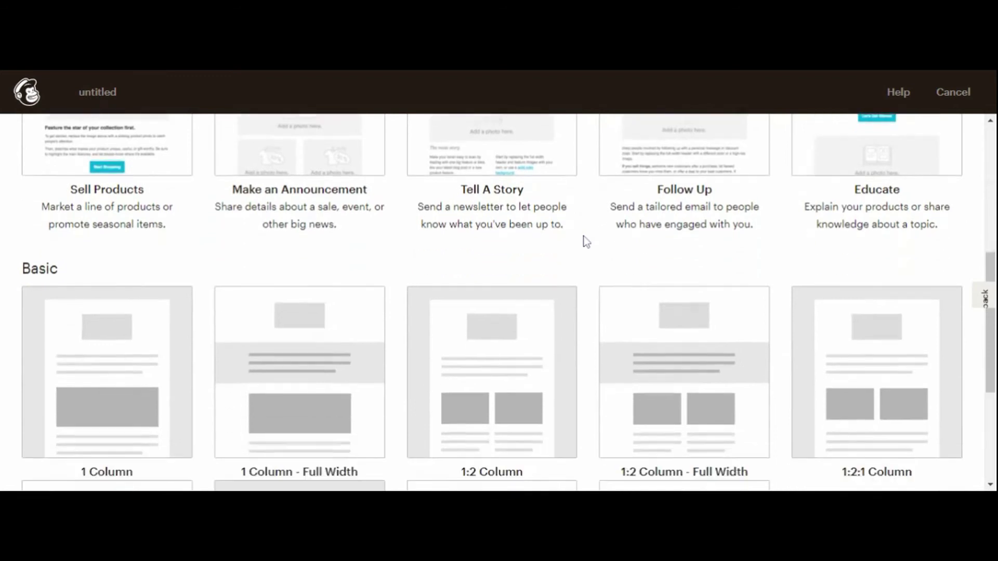
pyautogui.scroll(-4, 586, 242)
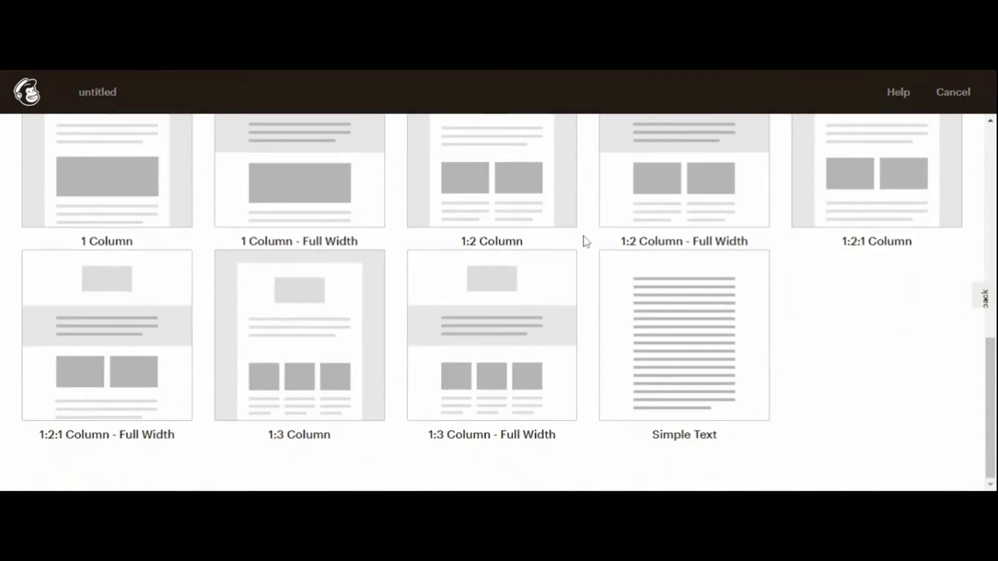
pyautogui.scroll(7, 586, 241)
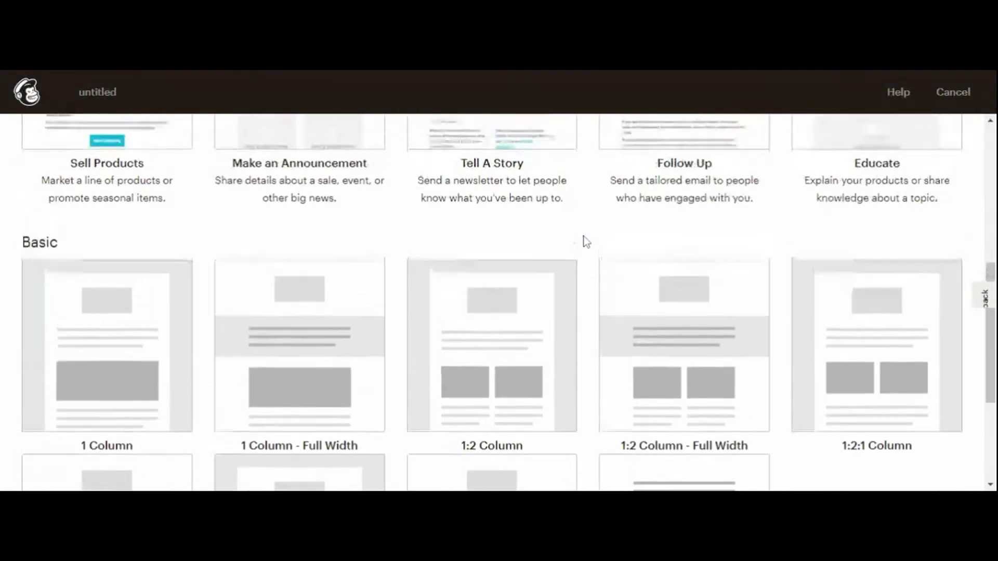
pyautogui.scroll(3, 586, 242)
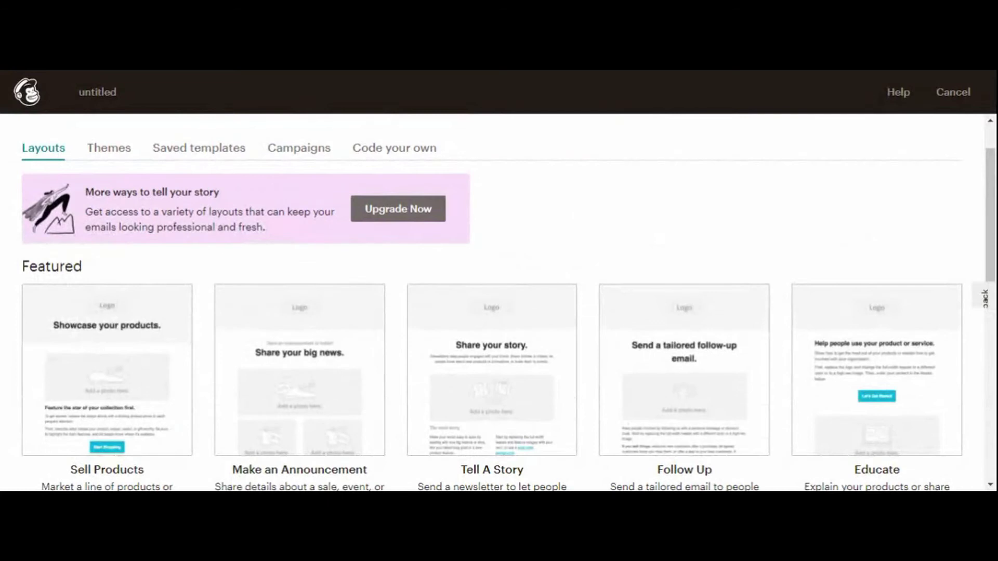
pyautogui.scroll(-3, 586, 241)
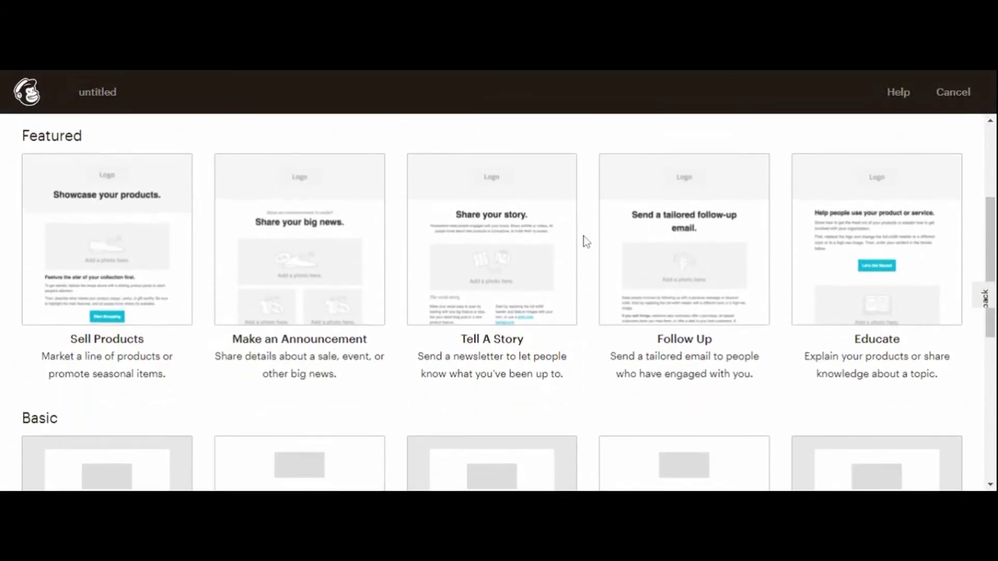
pyautogui.scroll(1, 586, 241)
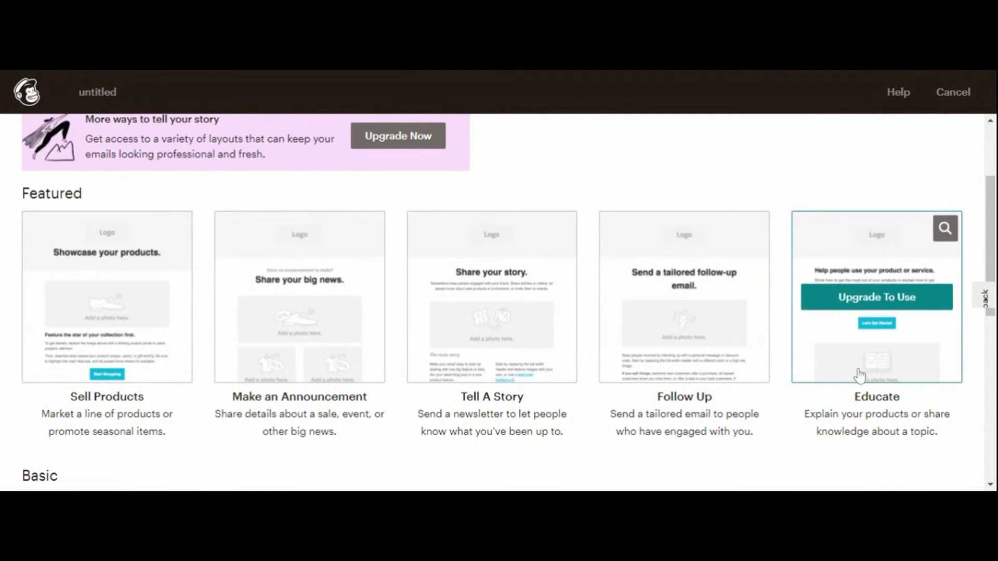
pyautogui.scroll(-4, 858, 375)
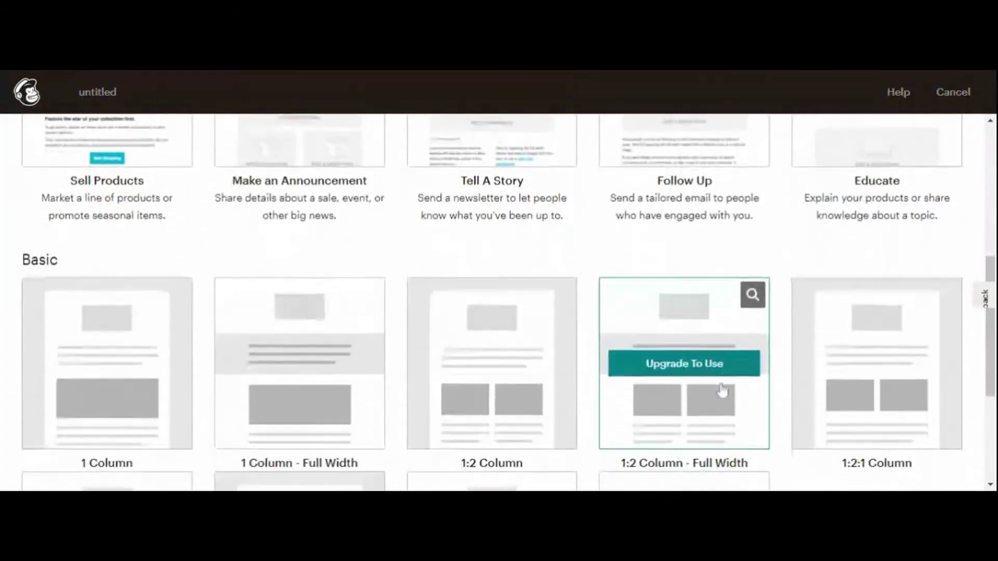
pyautogui.scroll(-1, 259, 390)
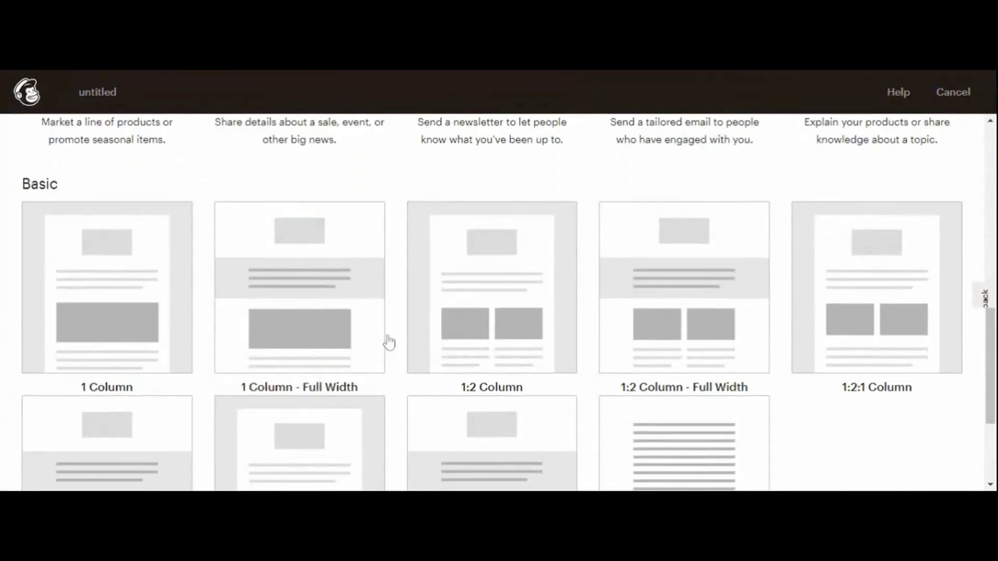
pyautogui.scroll(-3, 898, 345)
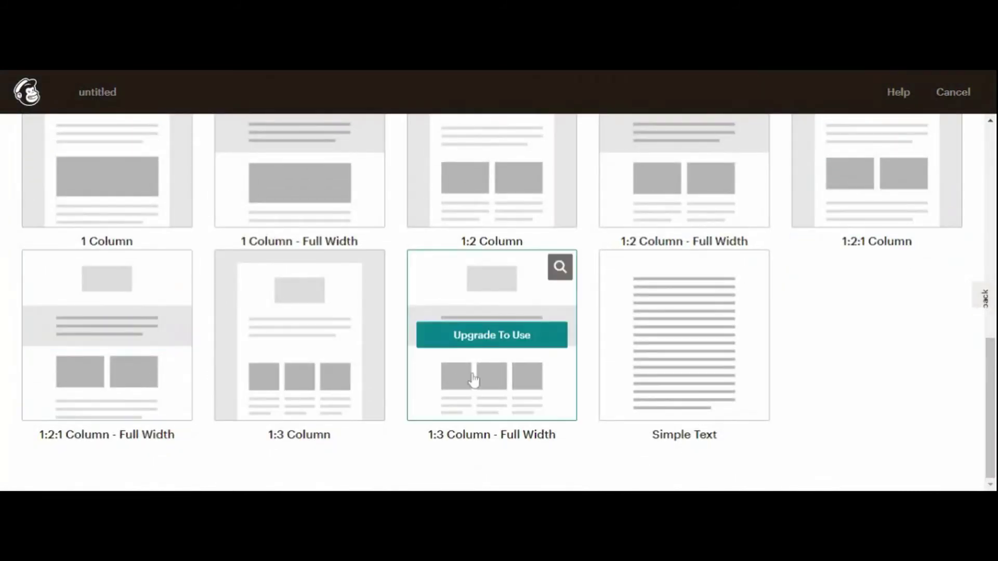
pyautogui.scroll(3, 379, 381)
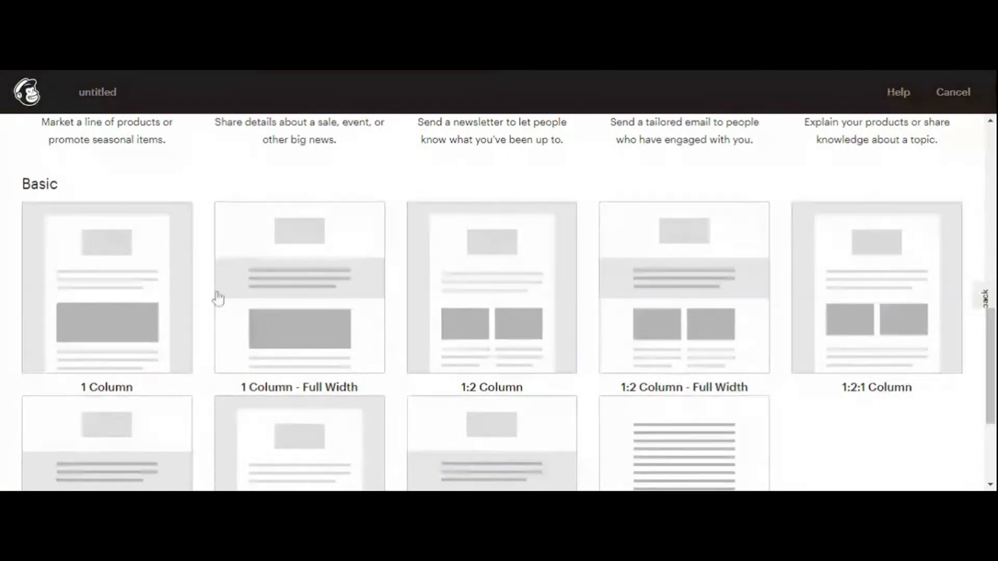
pyautogui.scroll(3, 341, 356)
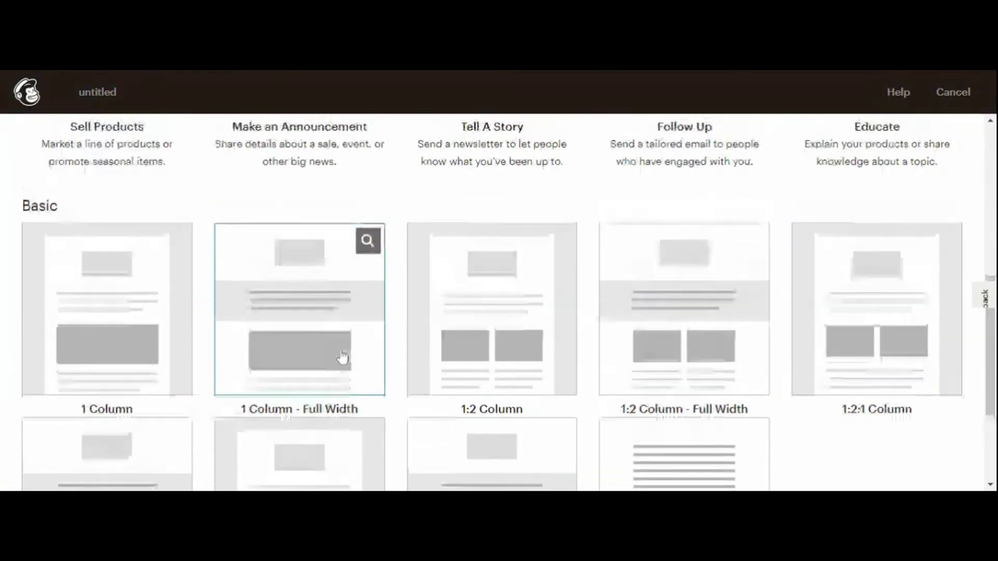
pyautogui.scroll(5, 341, 357)
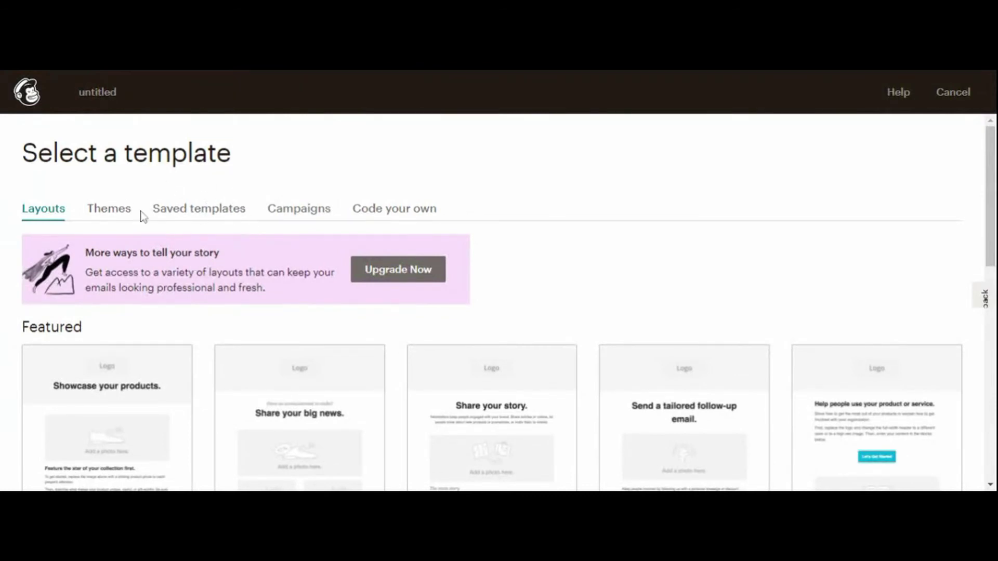
# - Switch the template selection to themes and look over the Featured designs
pyautogui.click(122, 214)
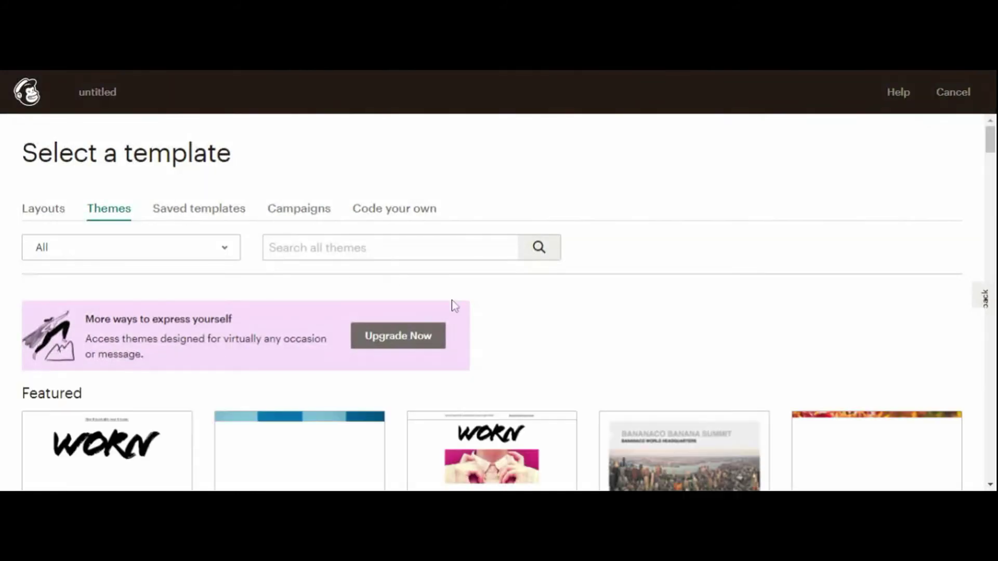
pyautogui.scroll(-4, 510, 324)
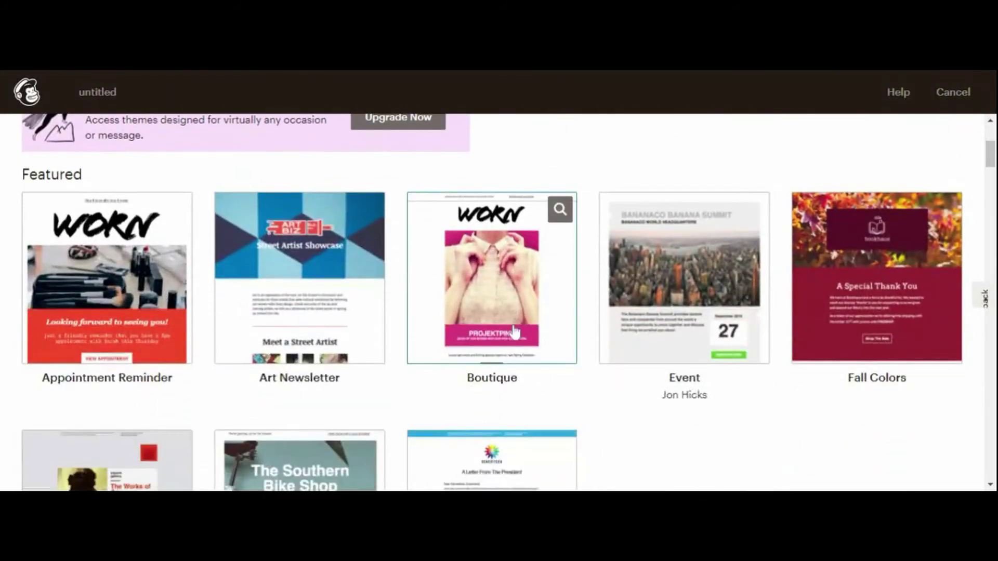
pyautogui.scroll(-3, 513, 331)
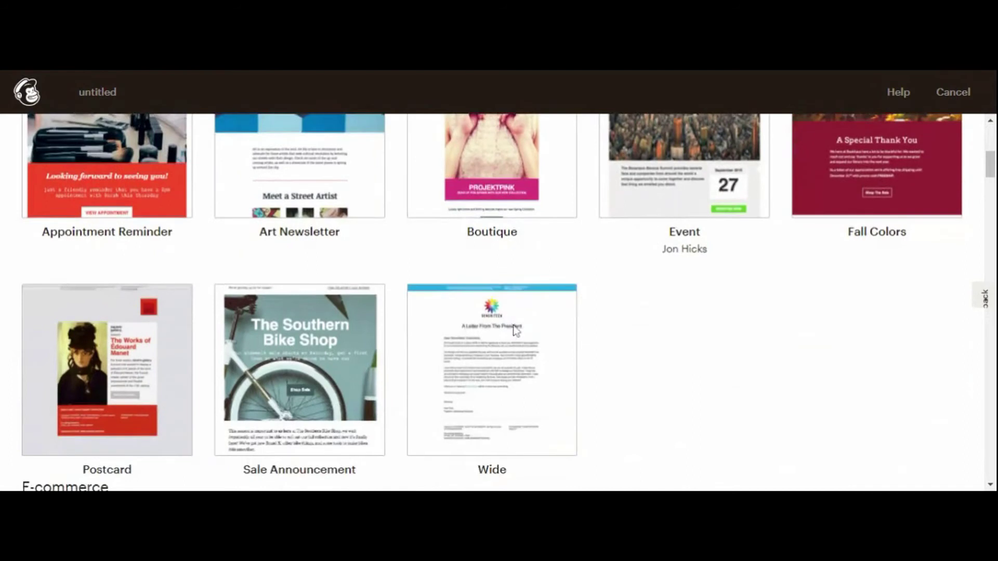
pyautogui.scroll(-5, 609, 405)
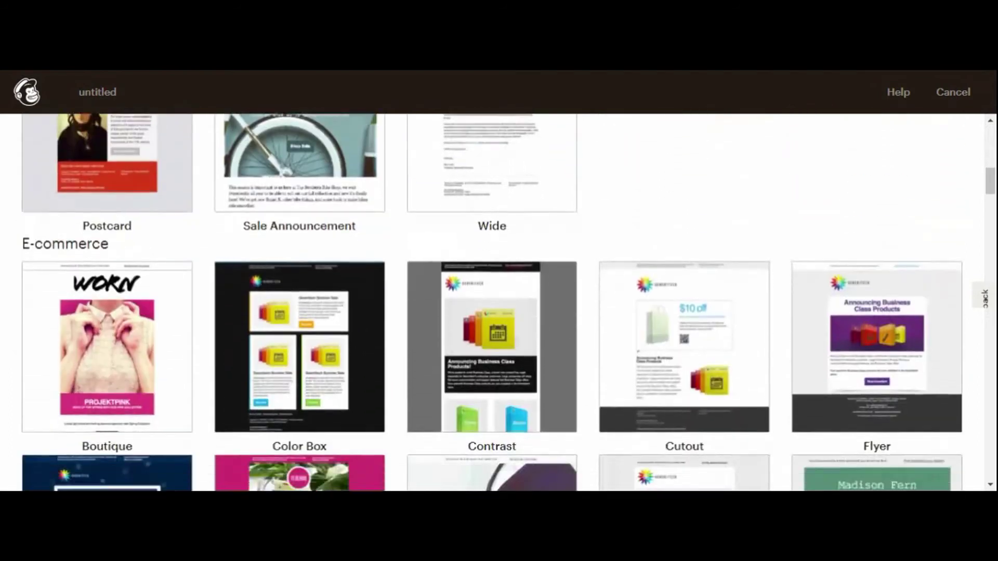
pyautogui.scroll(5, 159, 344)
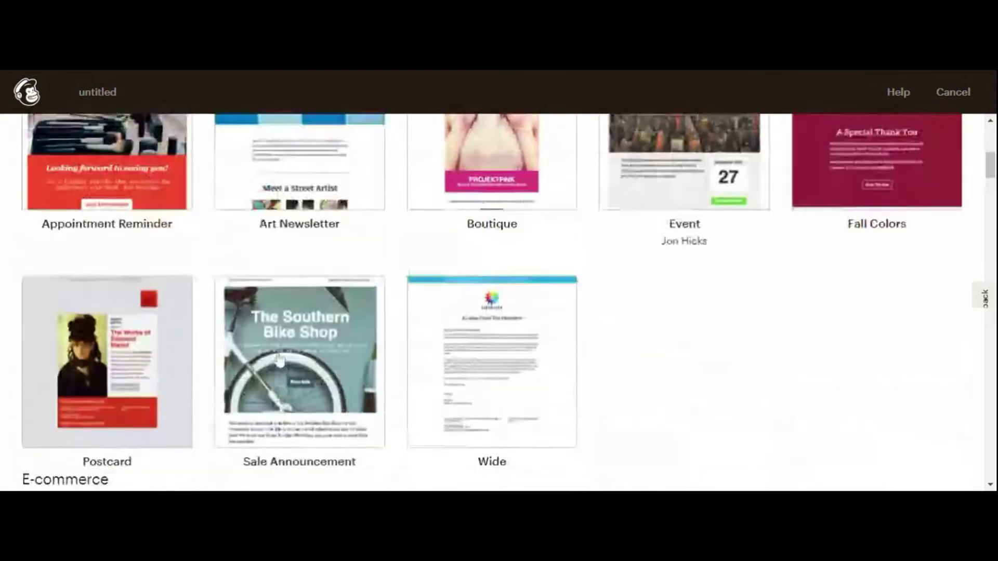
pyautogui.scroll(3, 416, 349)
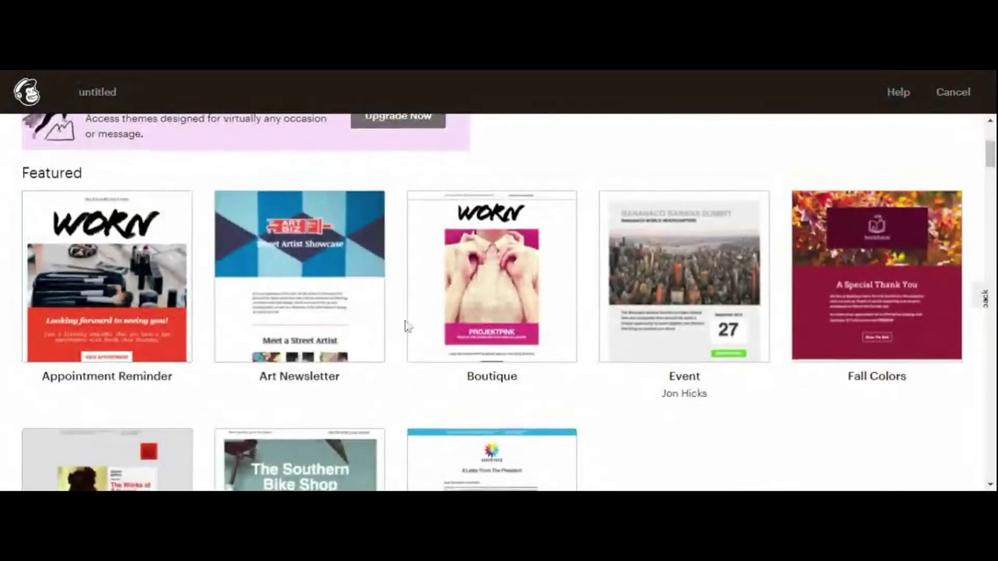
# - Browse the E-commerce, Events, Holiday, Integrations and Newsletters themes for a suitable email design
pyautogui.scroll(-4, 407, 326)
pyautogui.scroll(-15, 407, 326)
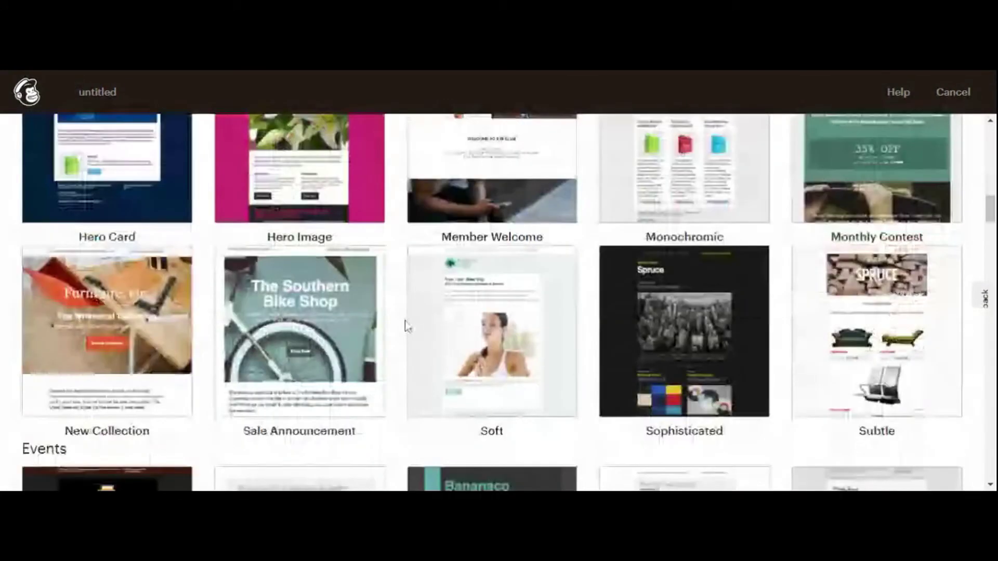
pyautogui.scroll(-2, 406, 326)
pyautogui.scroll(-3, 439, 340)
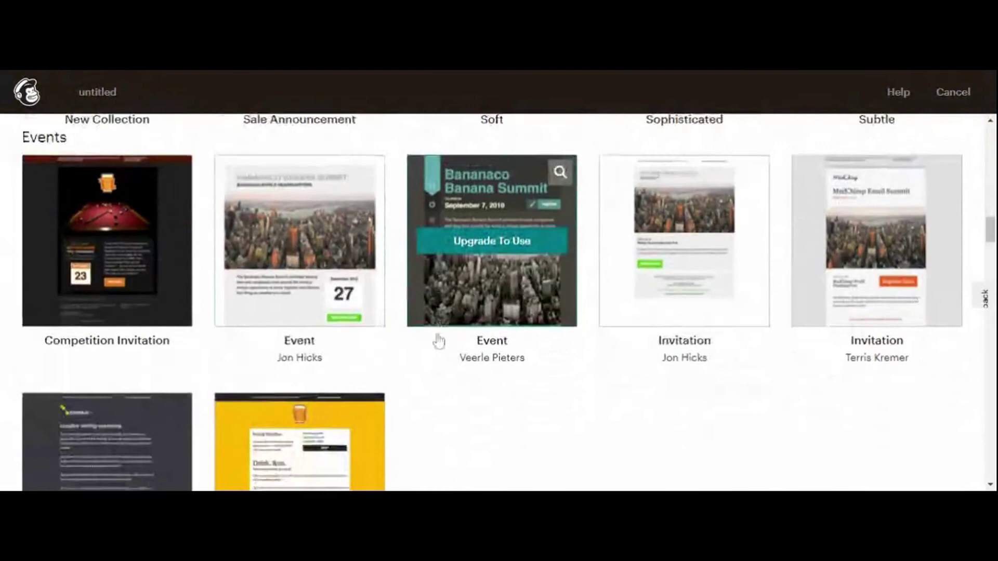
pyautogui.scroll(-5, 439, 340)
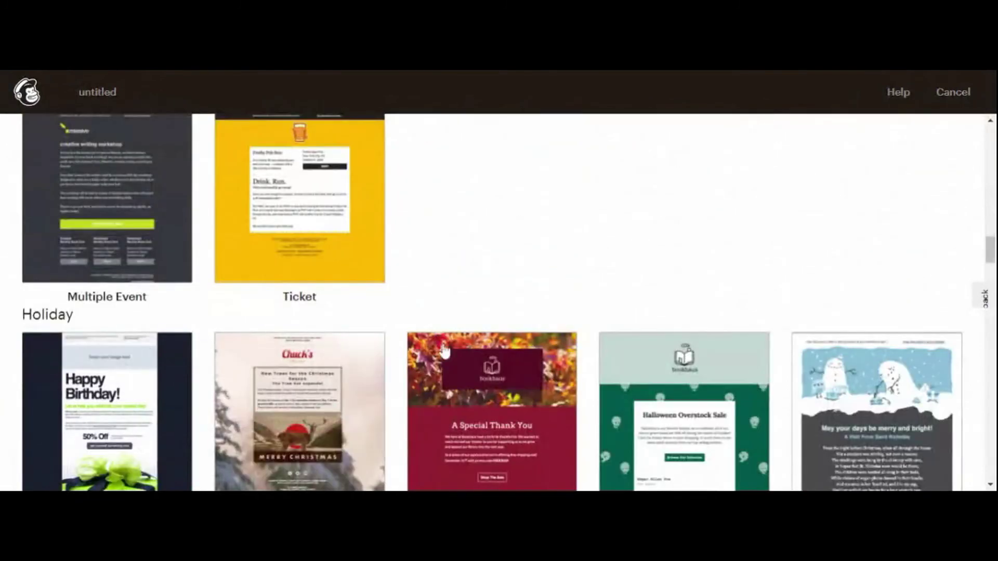
pyautogui.scroll(-10, 496, 353)
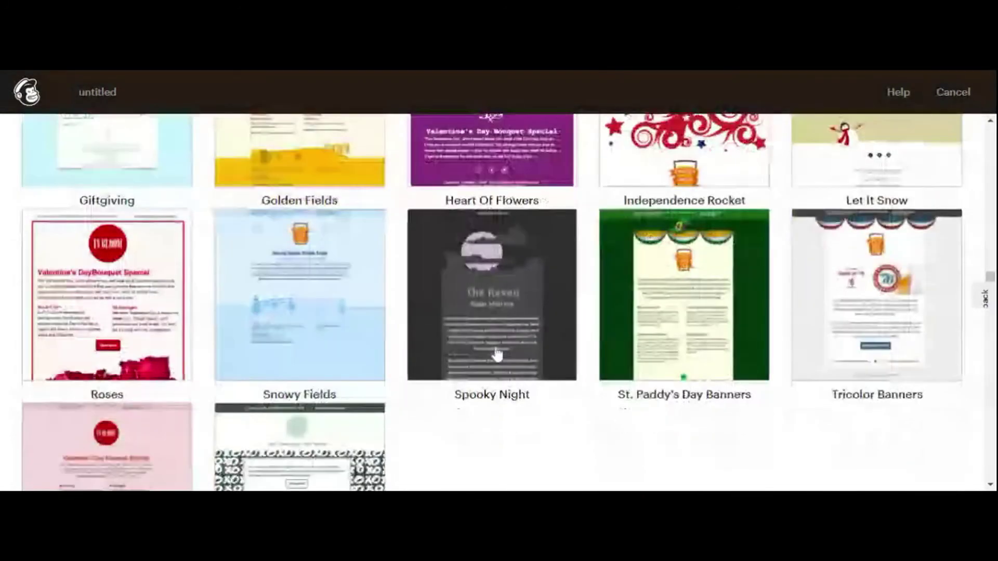
pyautogui.scroll(-10, 496, 353)
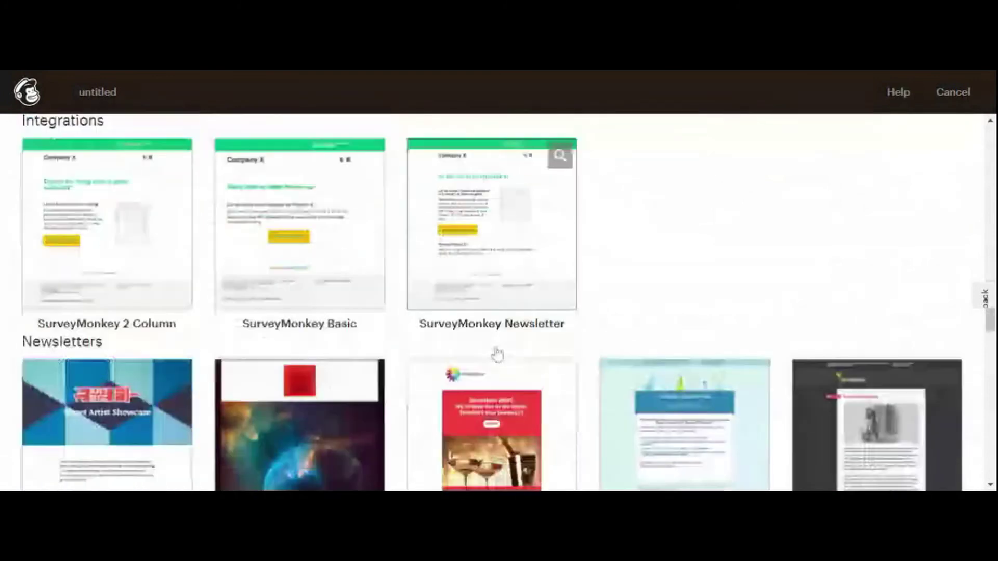
pyautogui.scroll(-1, 496, 353)
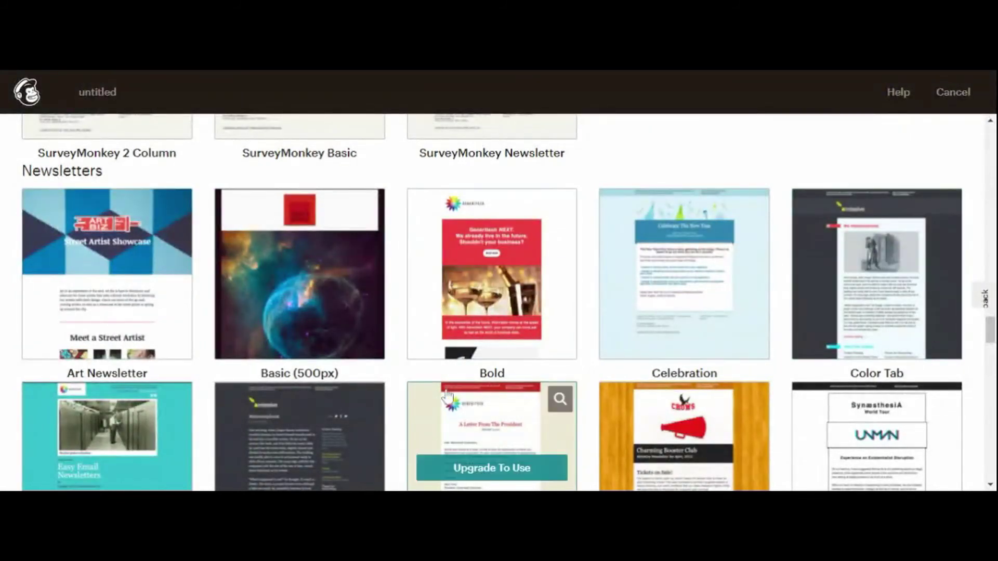
pyautogui.scroll(-3, 448, 396)
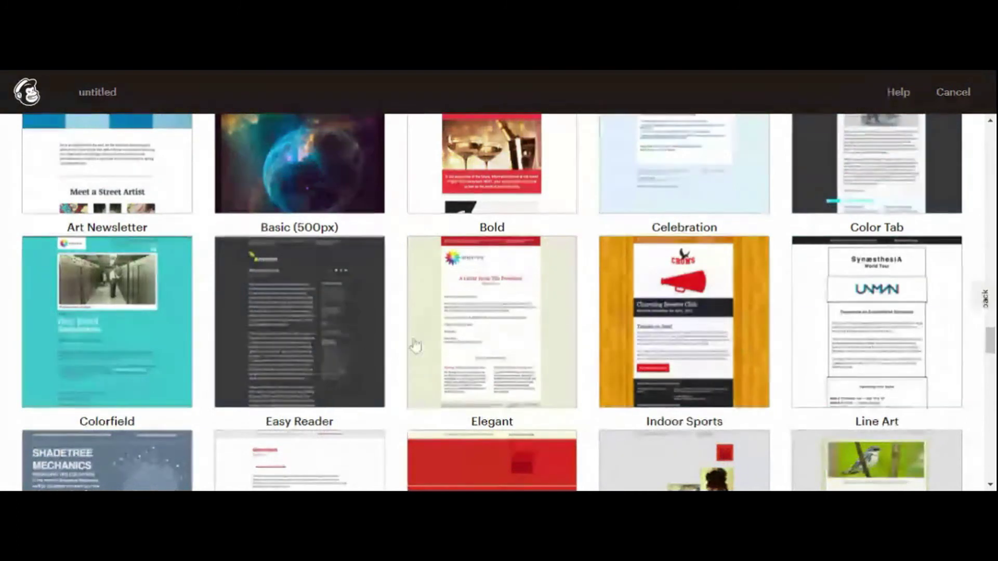
pyautogui.scroll(-3, 156, 364)
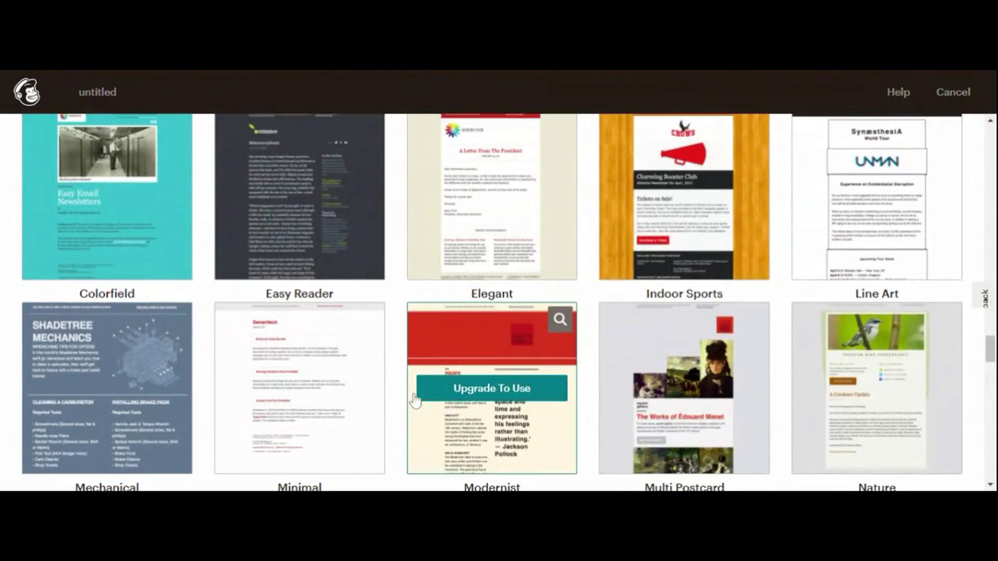
pyautogui.scroll(8, 415, 400)
pyautogui.scroll(10, 415, 401)
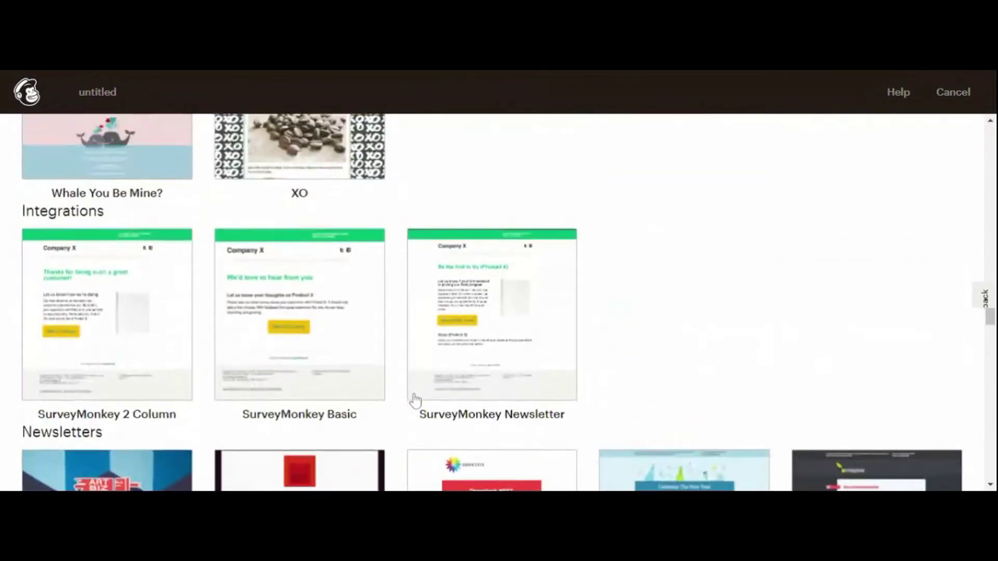
pyautogui.scroll(7, 415, 400)
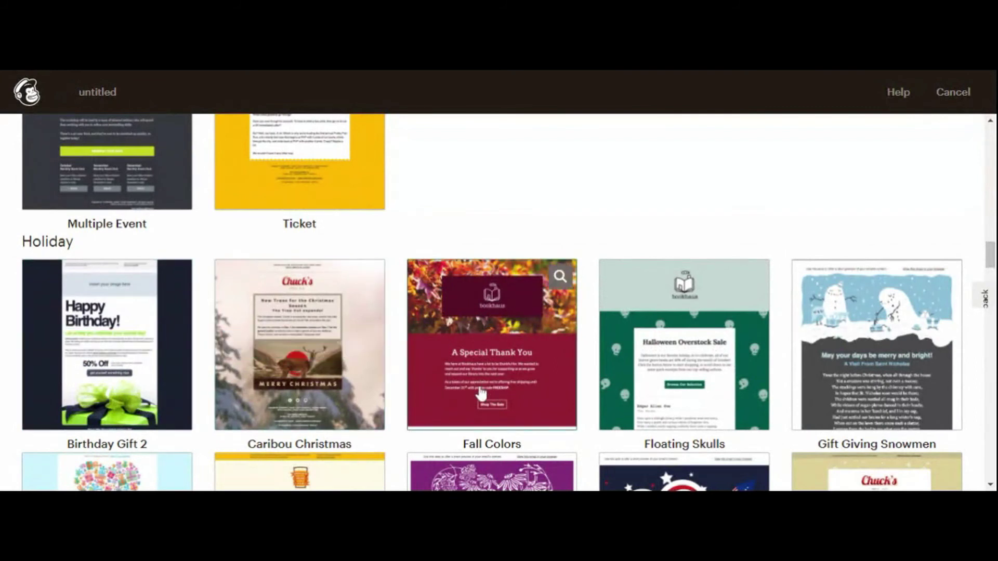
# - Leave the theme gallery and review the home page's setup checklist, activity feed and total audience overview
pyautogui.scroll(7, 478, 396)
pyautogui.scroll(8, 482, 392)
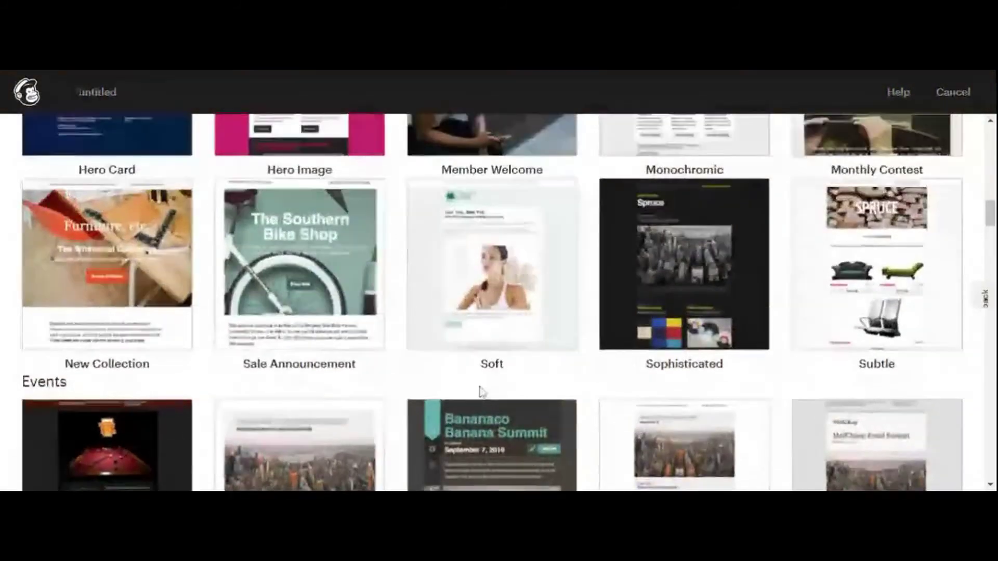
pyautogui.scroll(8, 478, 392)
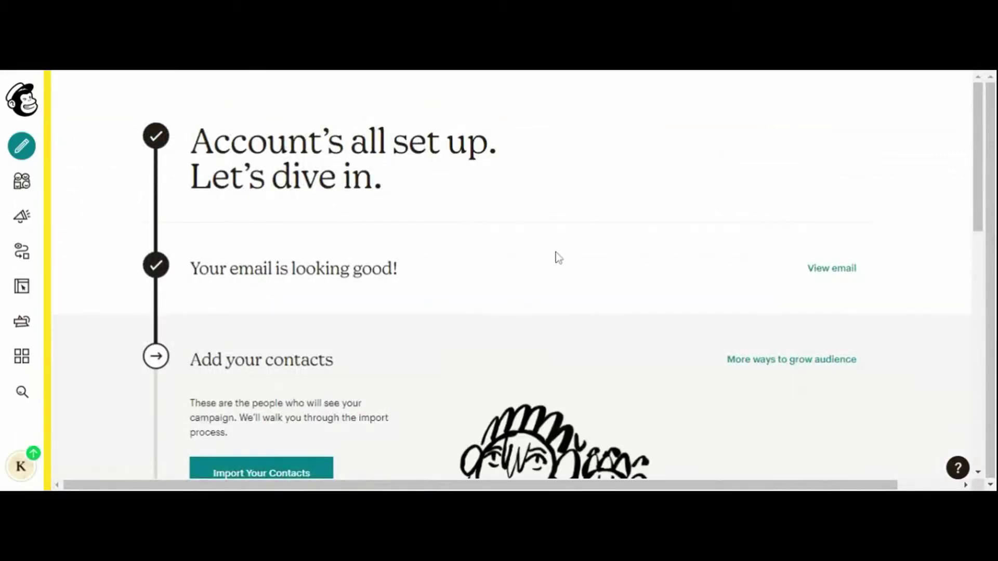
pyautogui.scroll(-2, 558, 257)
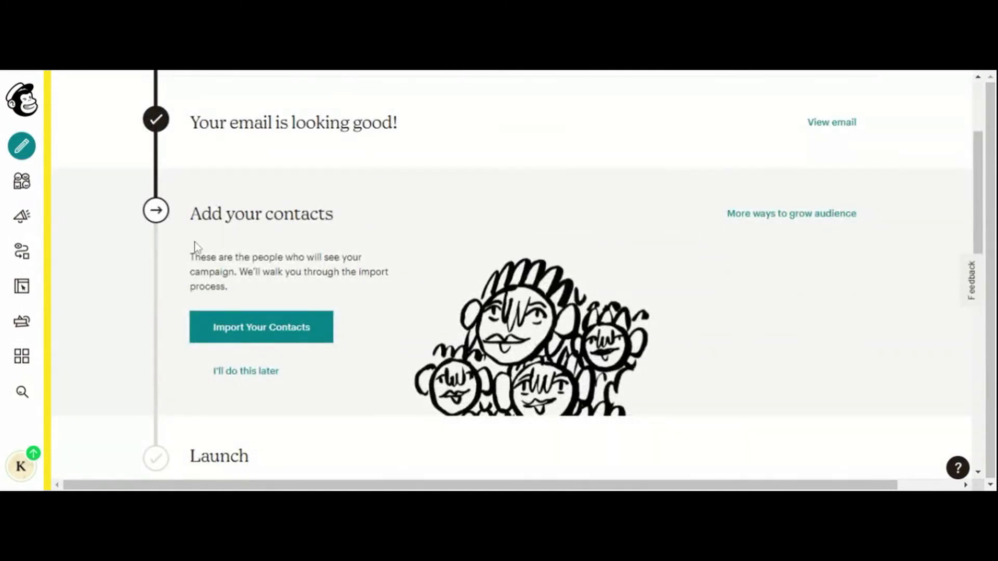
pyautogui.scroll(-3, 364, 336)
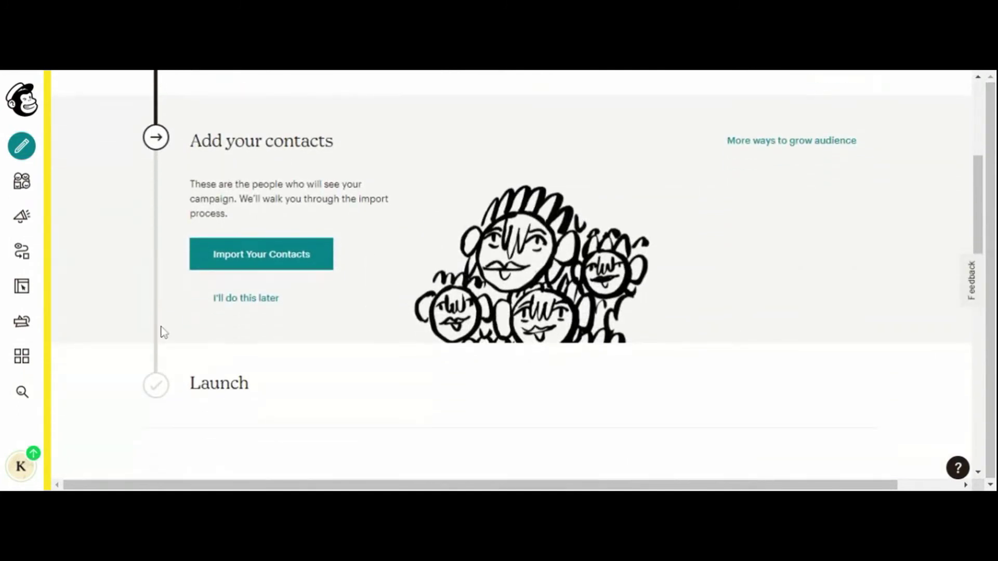
pyautogui.scroll(-3, 330, 322)
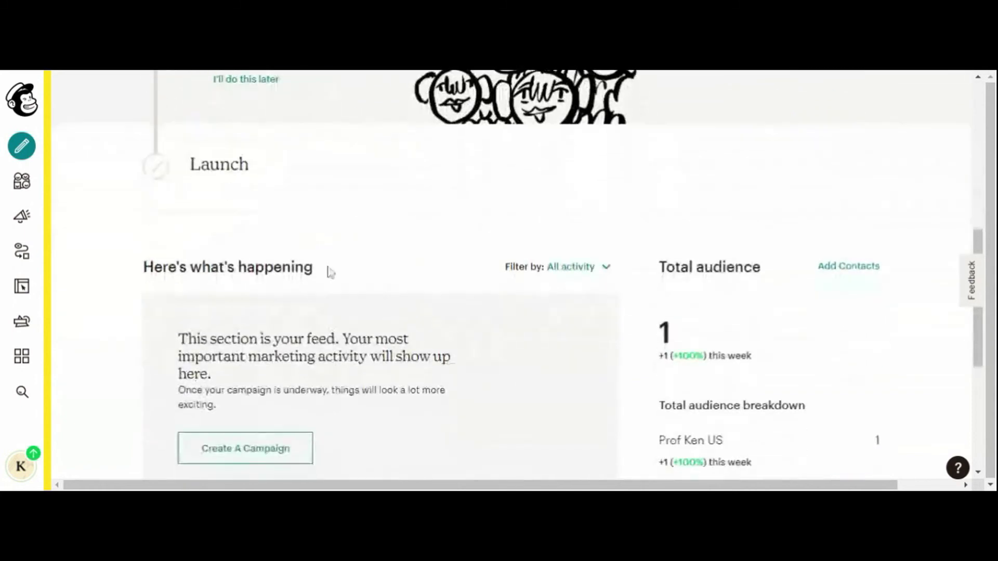
pyautogui.scroll(2, 316, 241)
pyautogui.scroll(3, 316, 242)
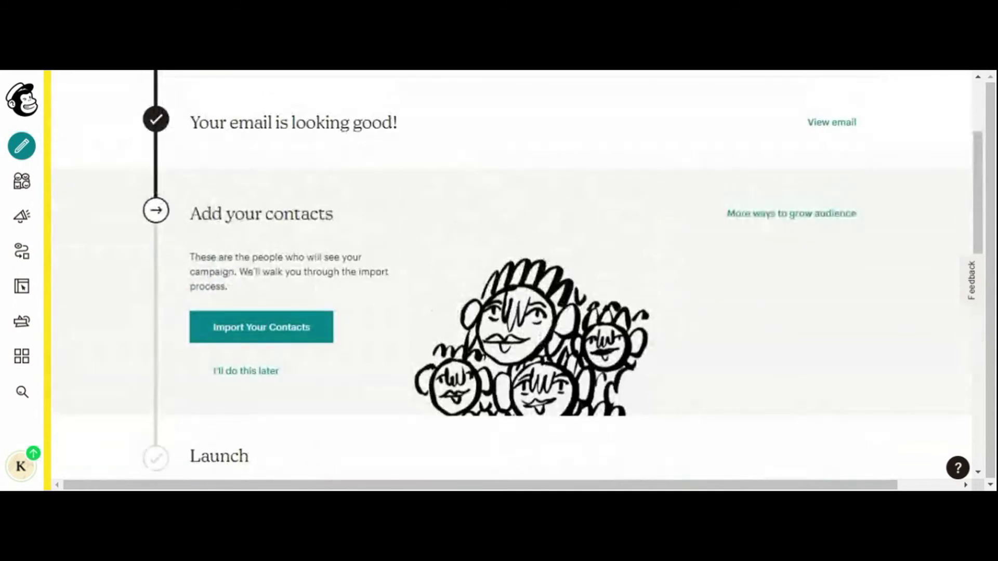
pyautogui.scroll(-3, 375, 312)
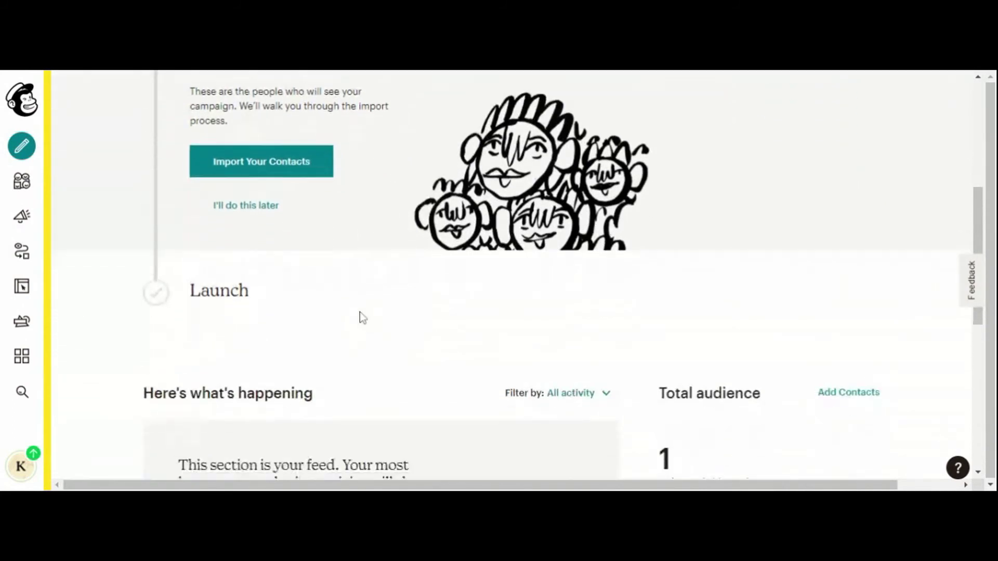
pyautogui.scroll(-3, 362, 317)
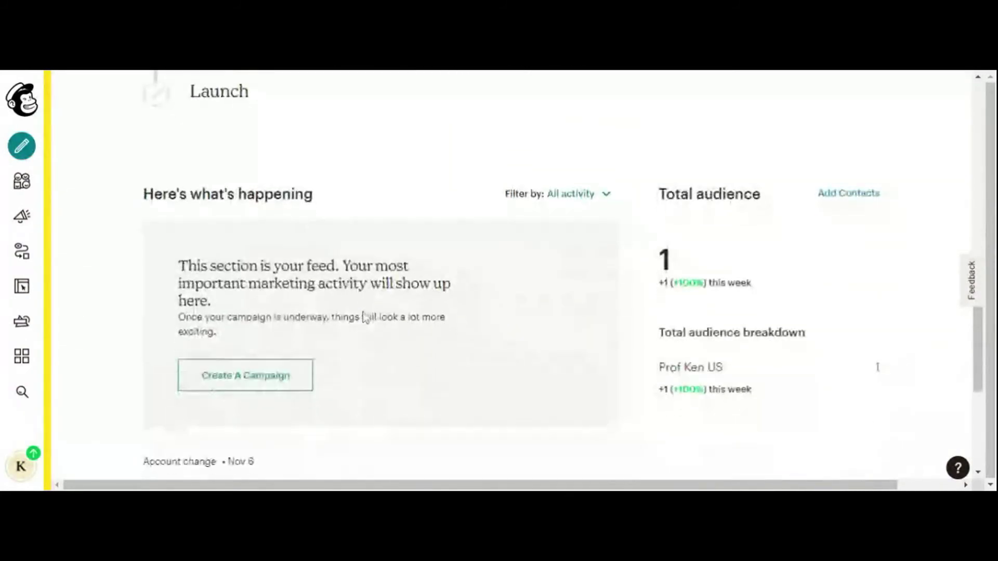
pyautogui.scroll(-4, 366, 317)
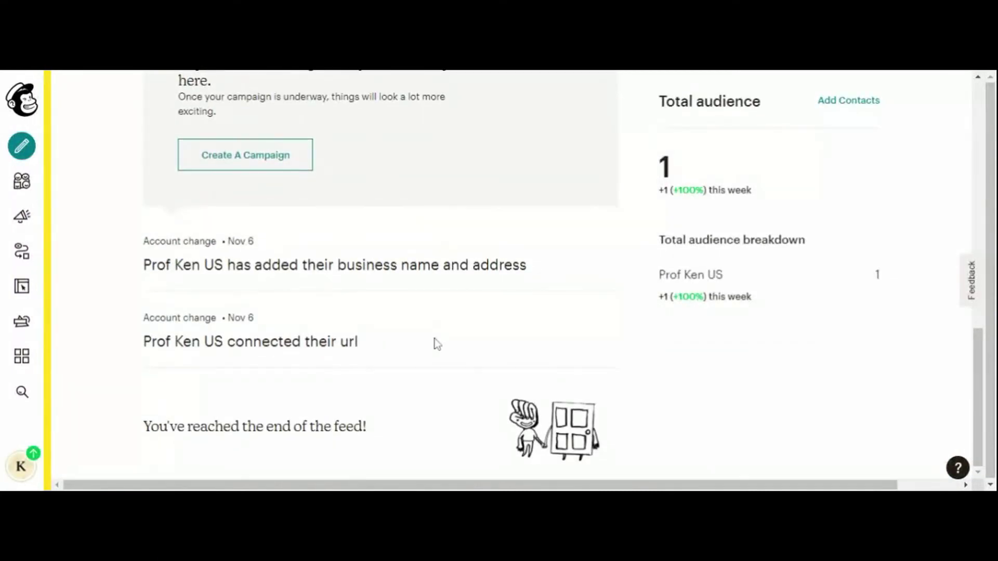
pyautogui.scroll(8, 436, 344)
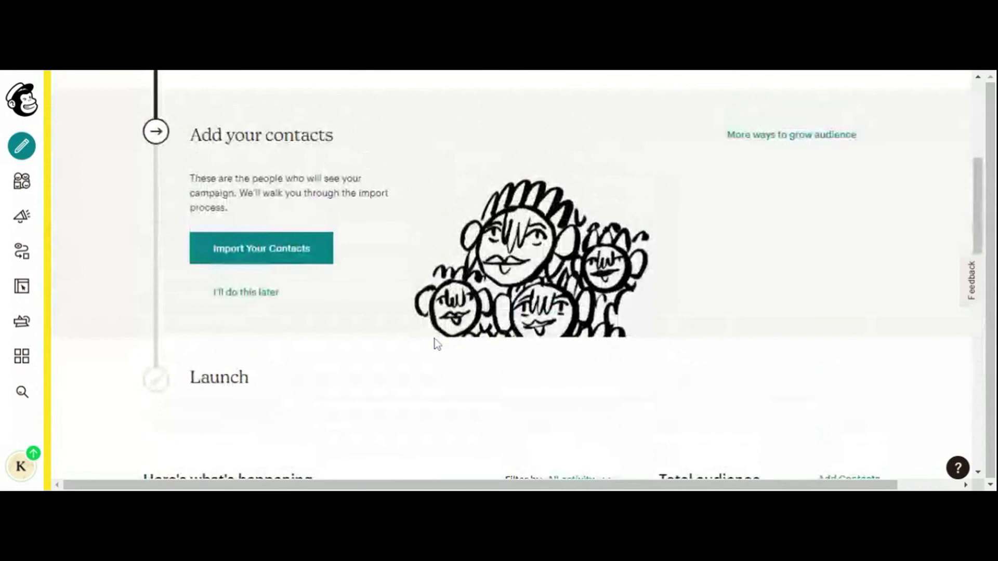
pyautogui.scroll(4, 436, 340)
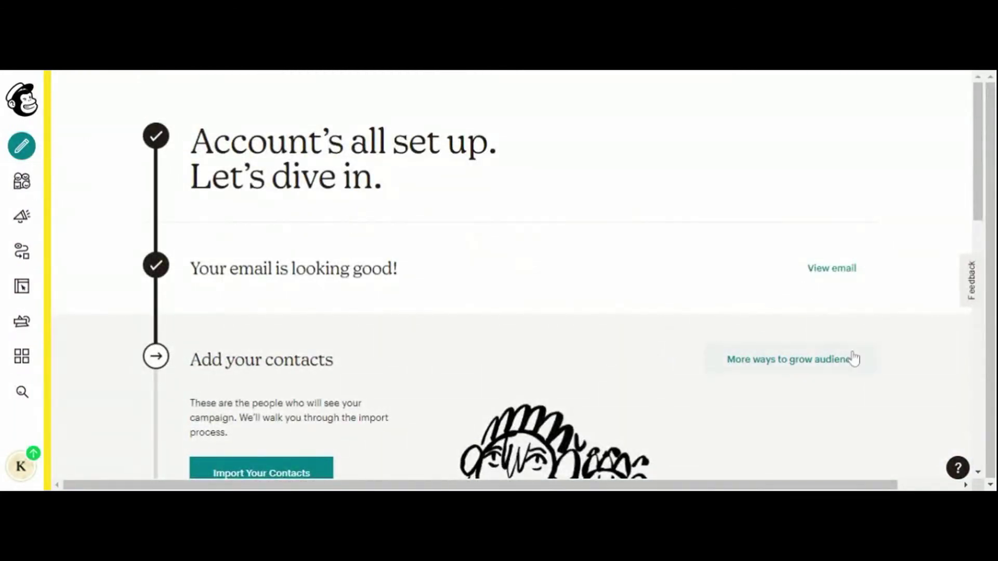
# - Open the Audience dashboard and look over the options for importing contacts and building the audience
pyautogui.click(24, 189)
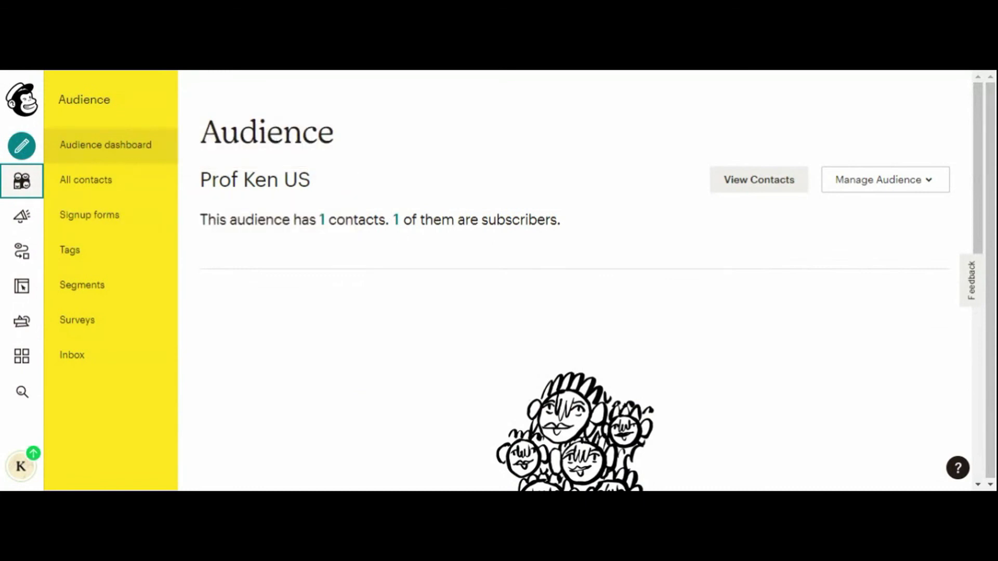
pyautogui.scroll(-6, 407, 263)
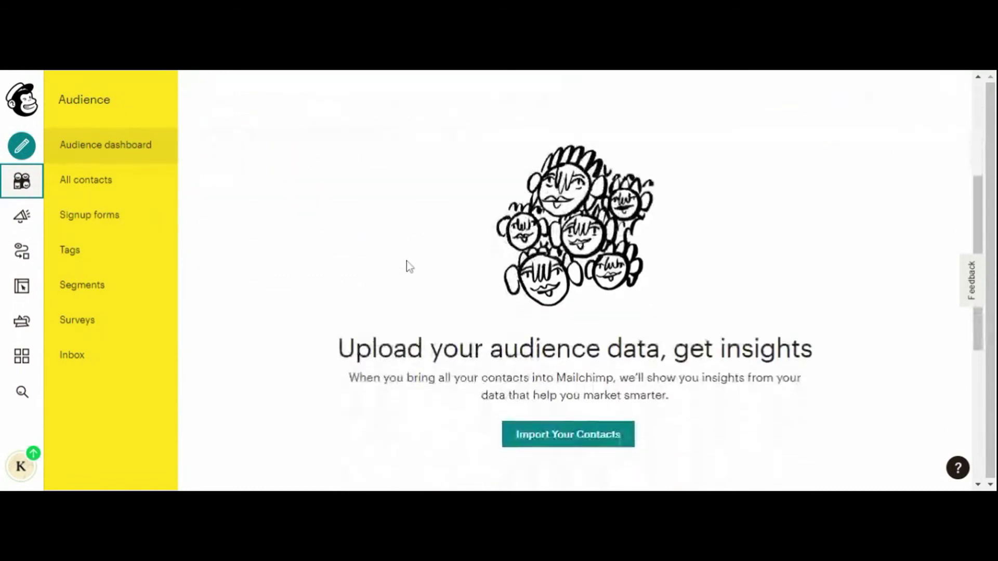
pyautogui.scroll(-4, 580, 299)
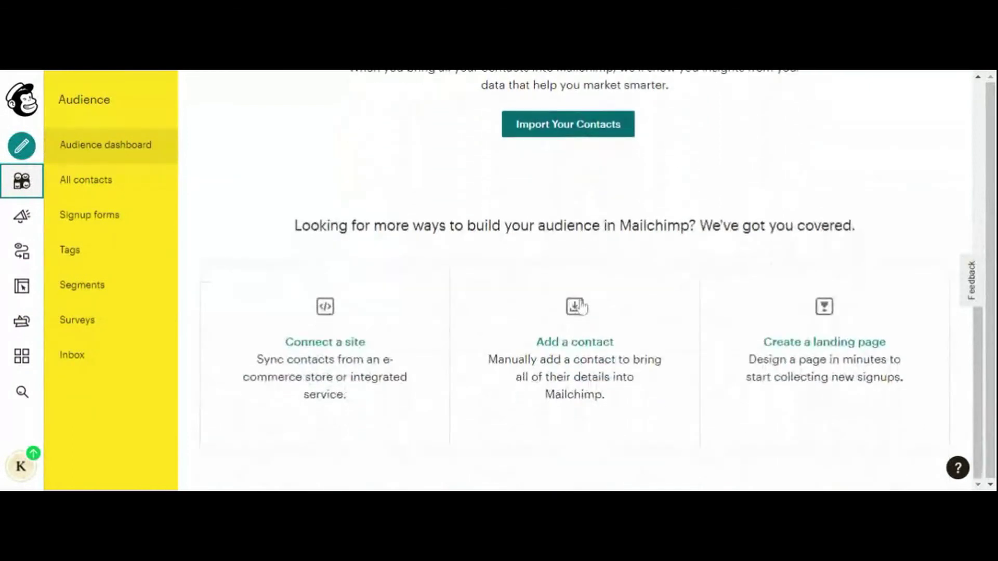
pyautogui.scroll(1, 463, 283)
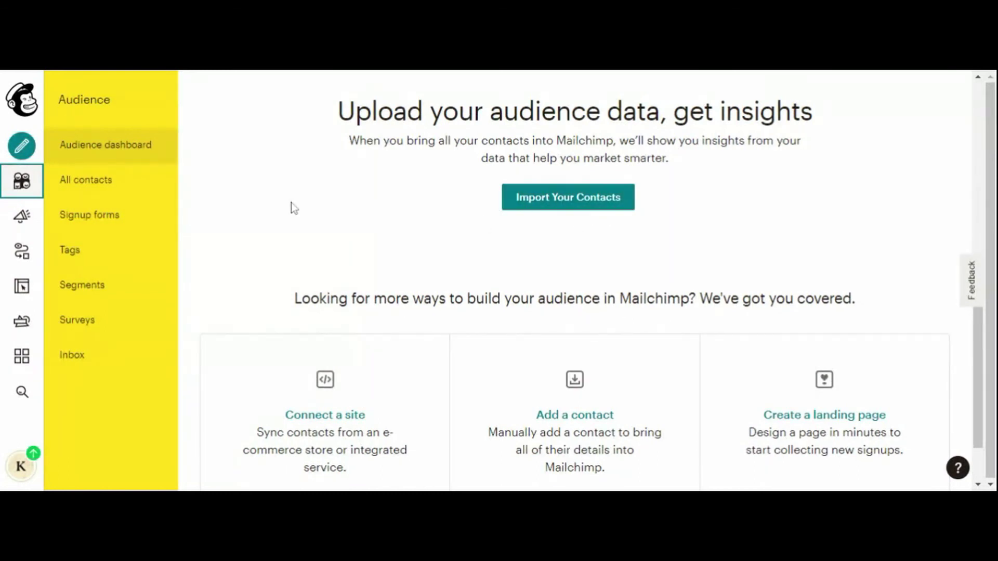
# - Review the audience's signup form options, from the form builder and embedded forms to the Facebook and landing page forms
pyautogui.click(99, 218)
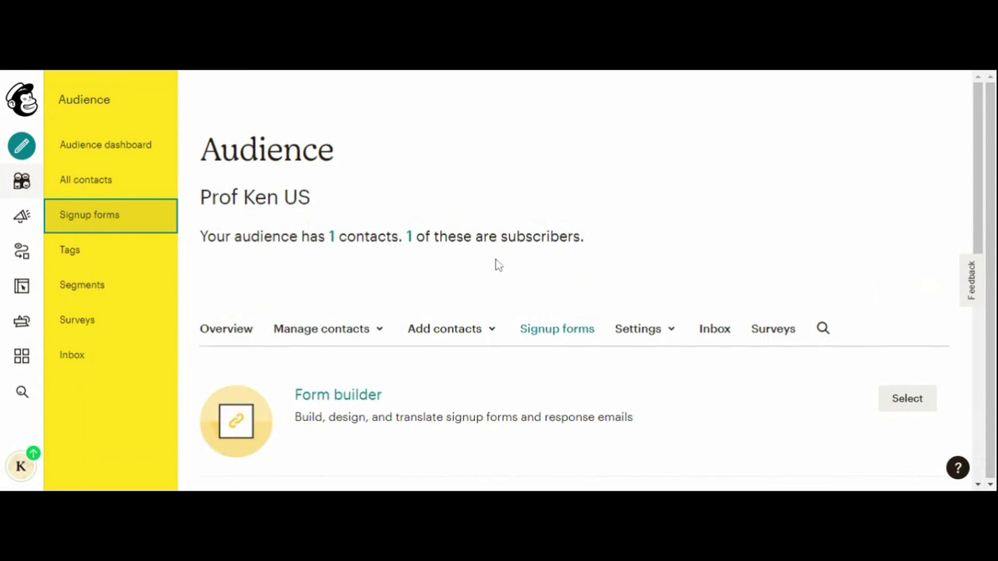
pyautogui.scroll(-3, 524, 271)
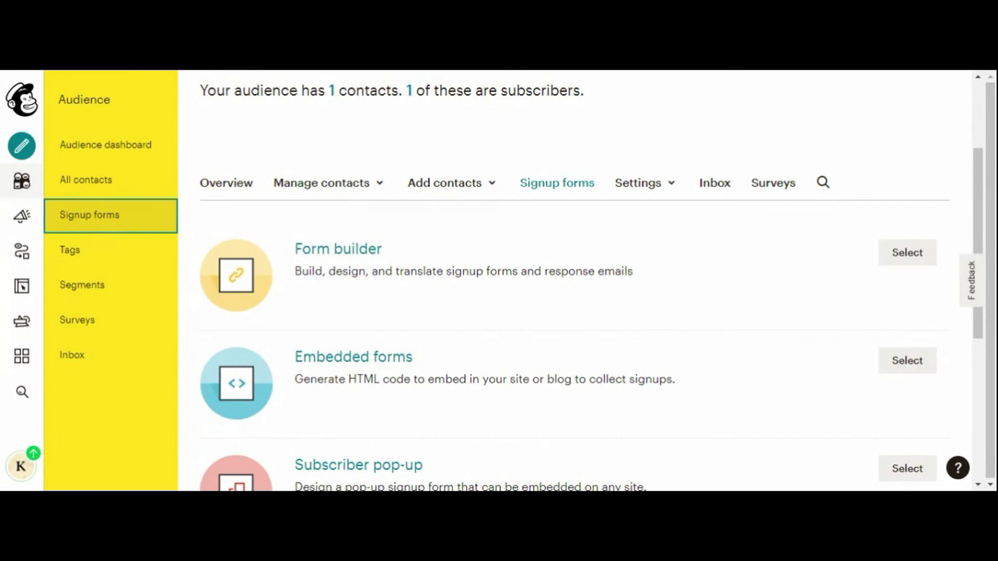
pyautogui.scroll(-3, 593, 275)
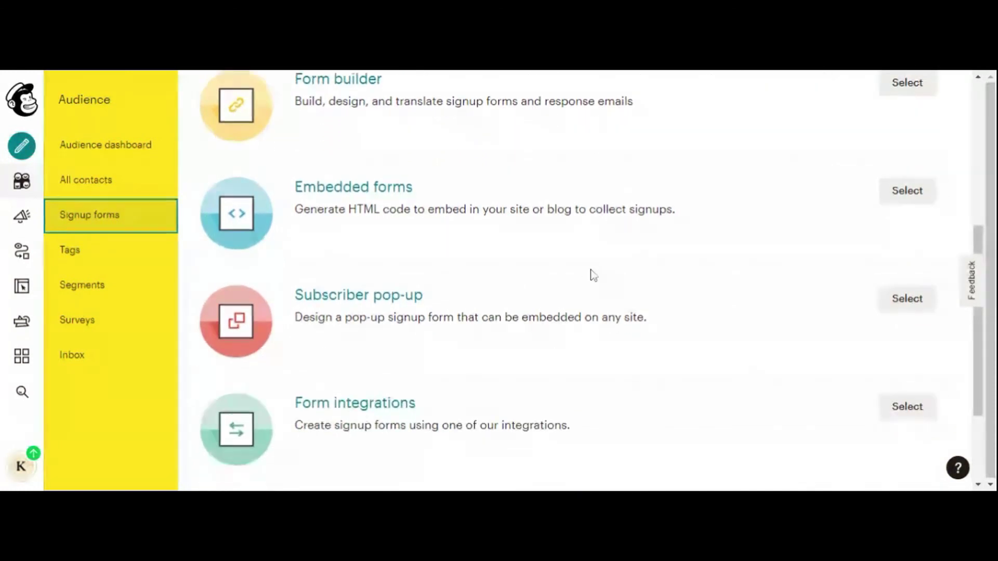
pyautogui.scroll(-1, 593, 275)
pyautogui.scroll(-2, 593, 275)
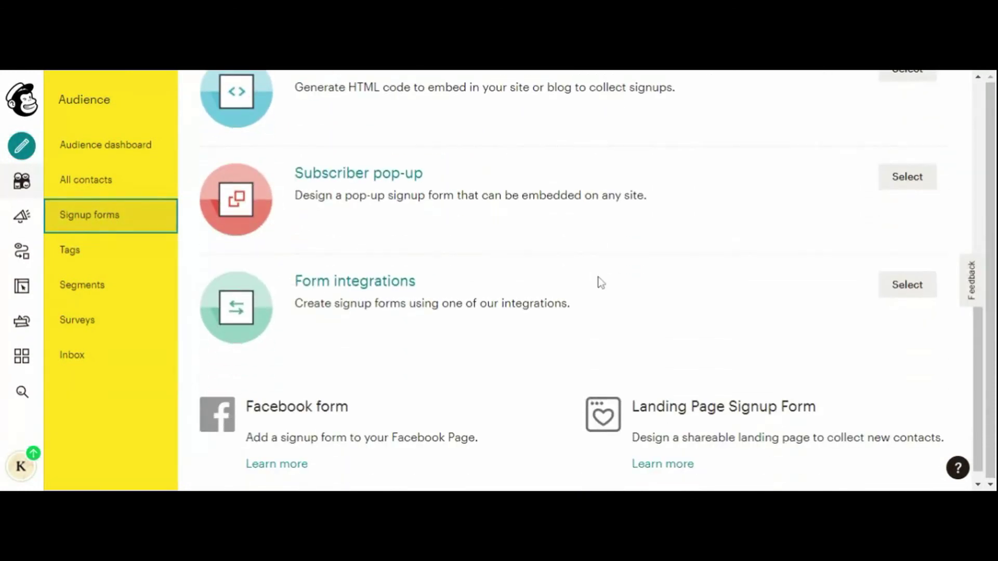
pyautogui.scroll(-1, 598, 276)
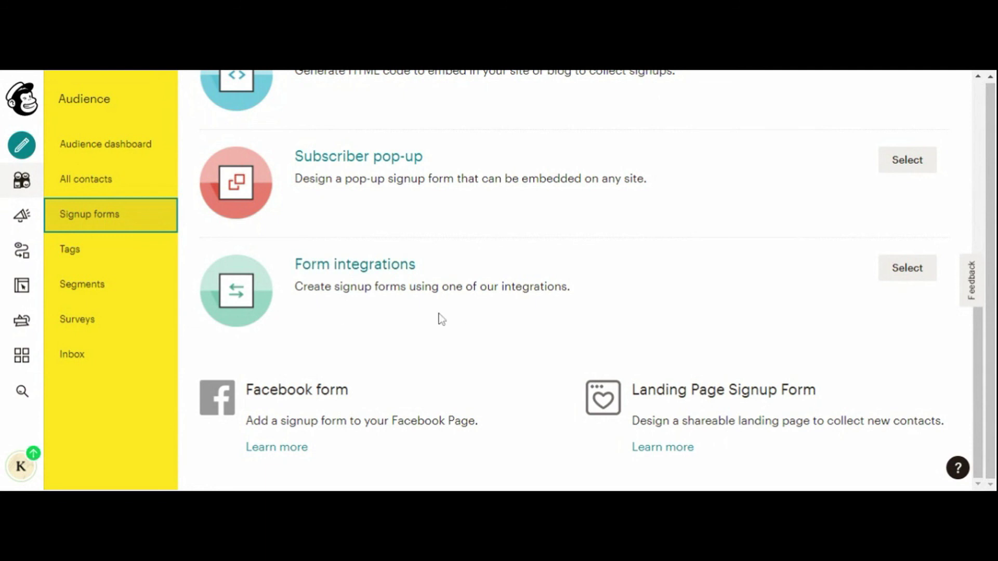
pyautogui.scroll(3, 441, 318)
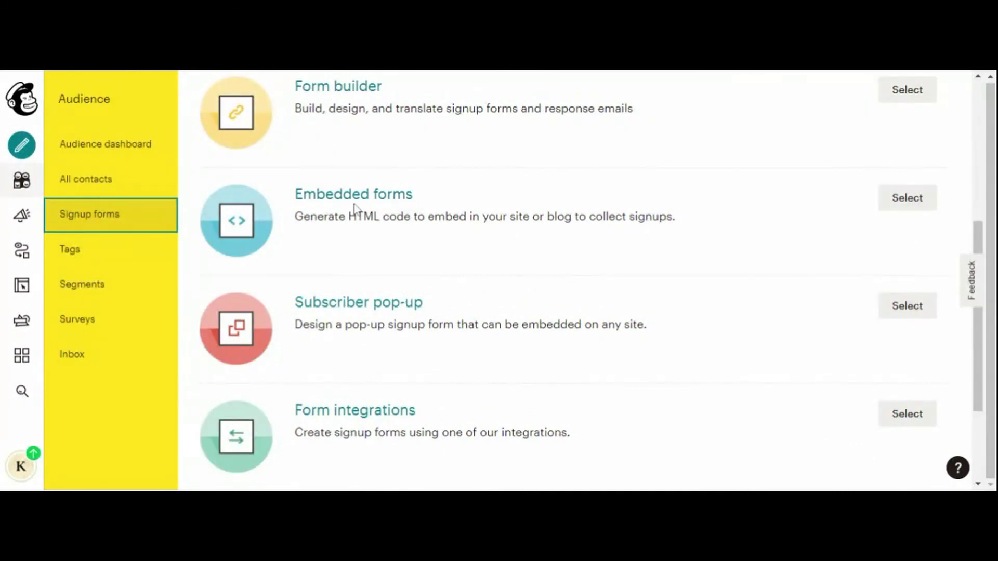
# - Check where audience segments are created, and look at the Surveys page for collecting feedback
pyautogui.click(85, 285)
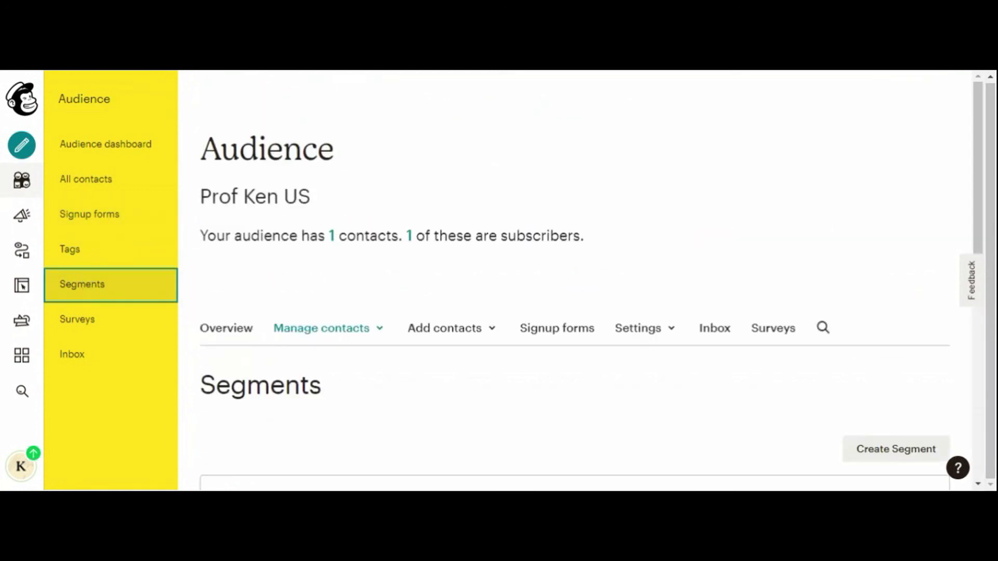
pyautogui.scroll(-3, 432, 291)
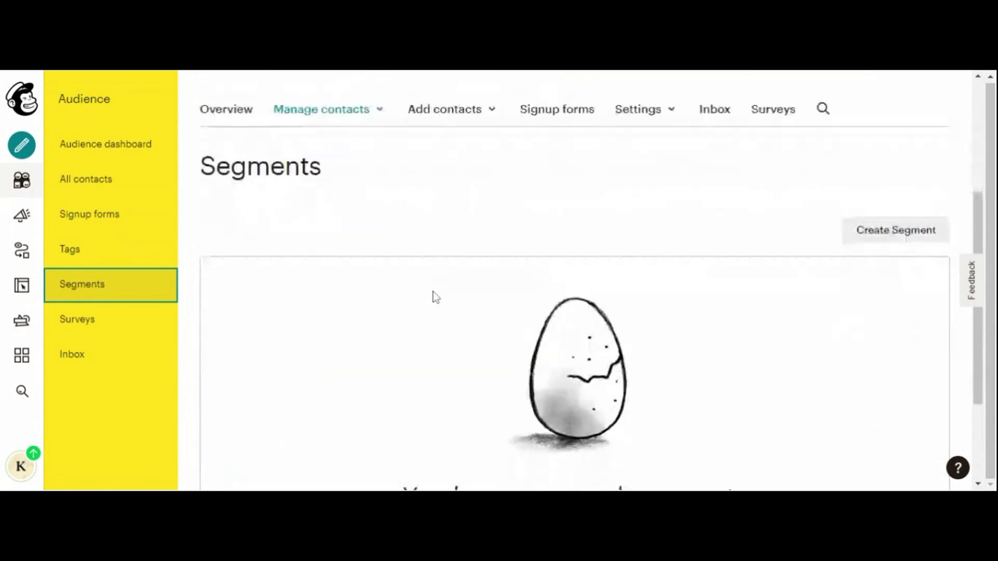
pyautogui.scroll(1, 432, 291)
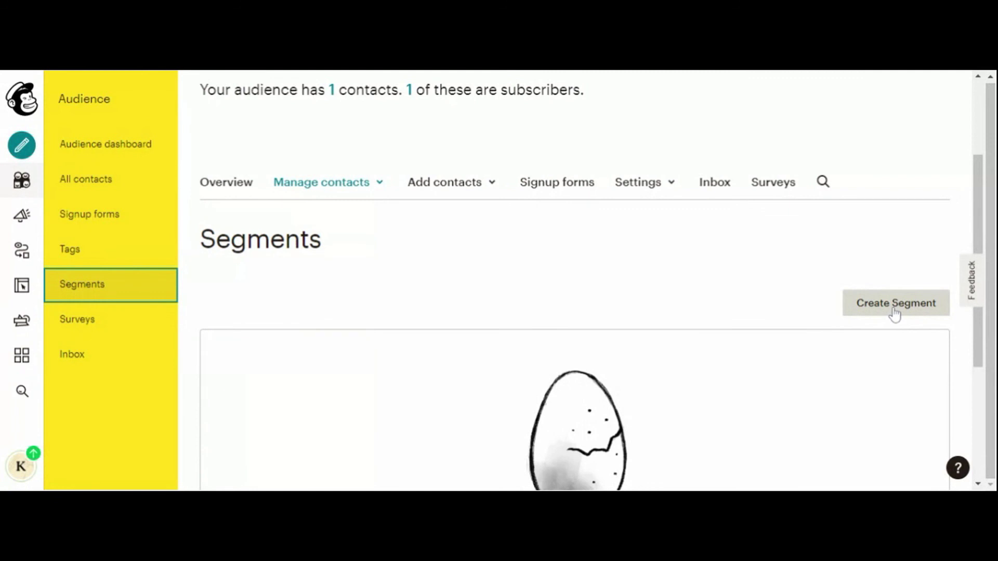
pyautogui.click(96, 320)
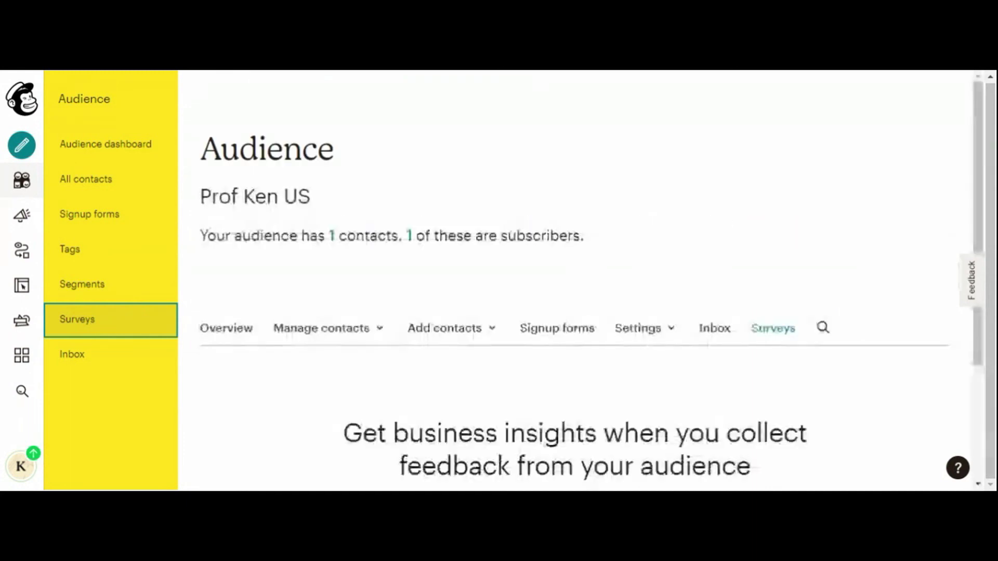
pyautogui.scroll(-3, 433, 320)
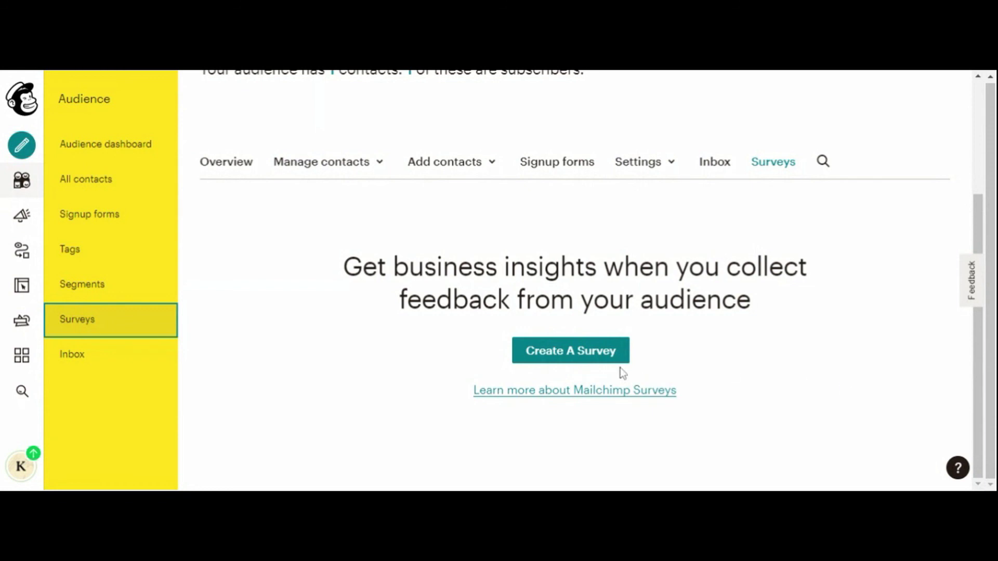
# - View the audience inbox with its welcome tour dismissed, and go back through the Audience dashboard toward the home page
pyautogui.click(78, 357)
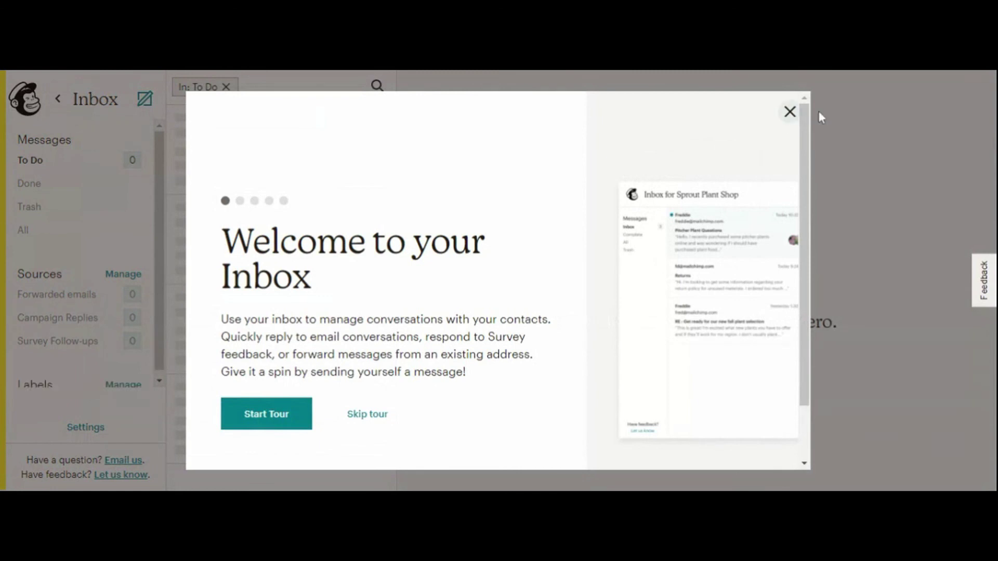
pyautogui.click(790, 111)
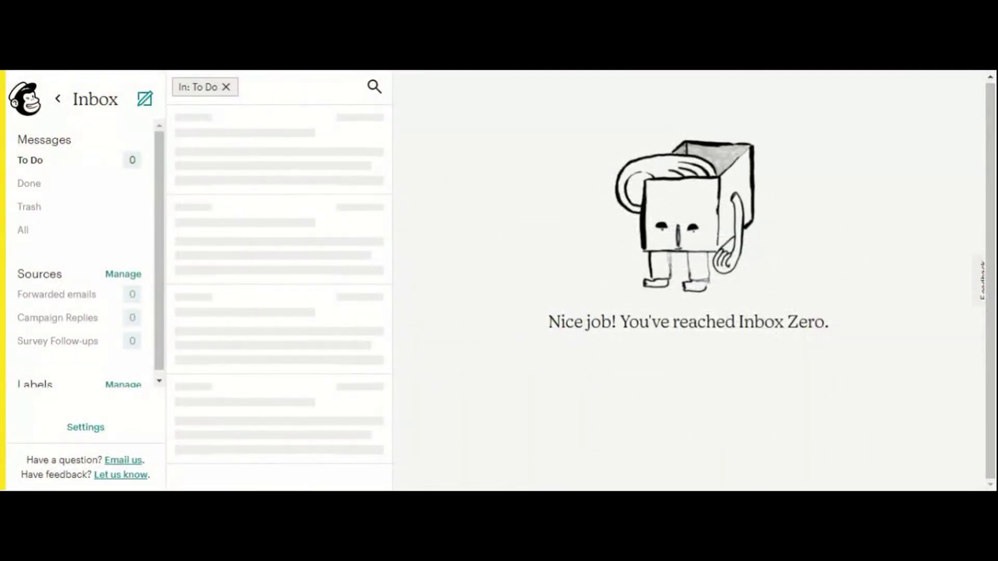
pyautogui.click(57, 100)
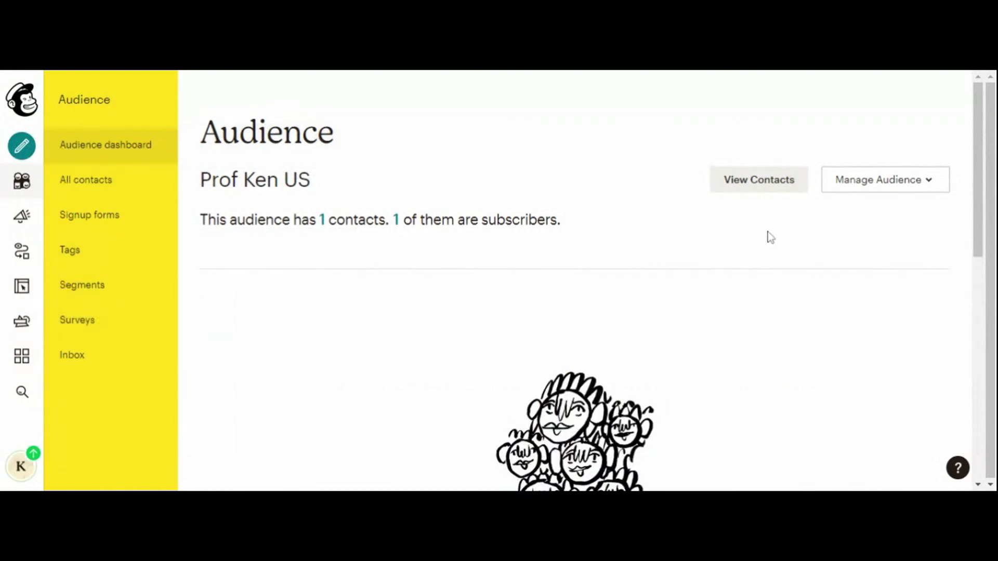
pyautogui.scroll(-3, 456, 293)
pyautogui.click(31, 112)
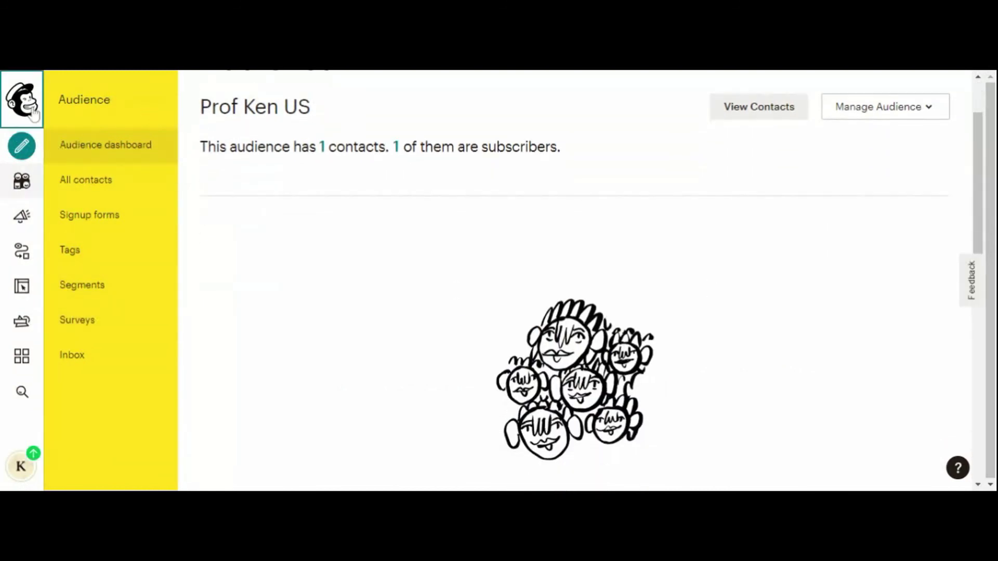